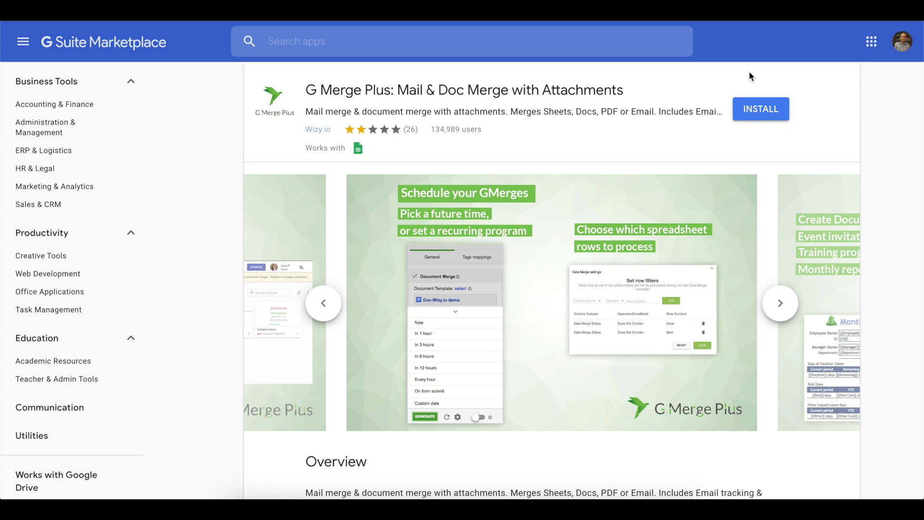
# Start installing G Merge Plus from its G Suite Marketplace listing
pyautogui.click(771, 112)
# Install G Merge Plus with the chosen Google account and allow its requested permissions
pyautogui.click(770, 113)
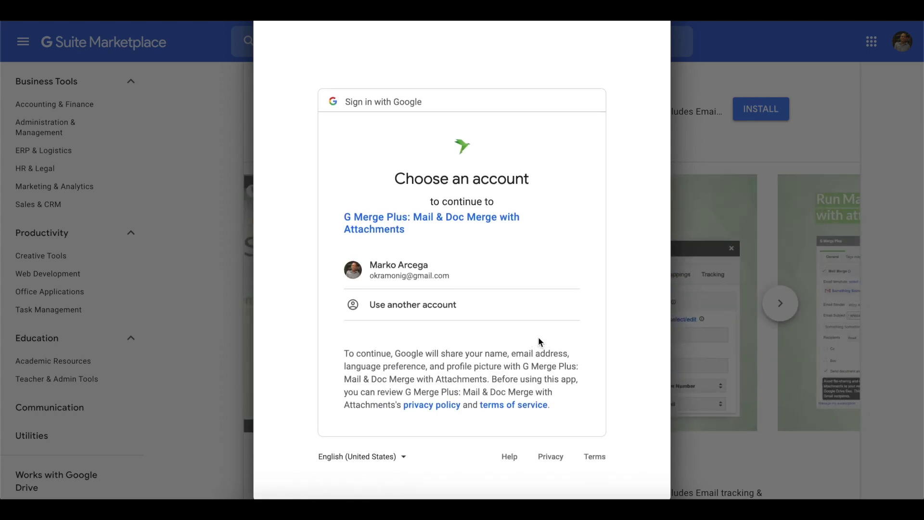
pyautogui.click(472, 277)
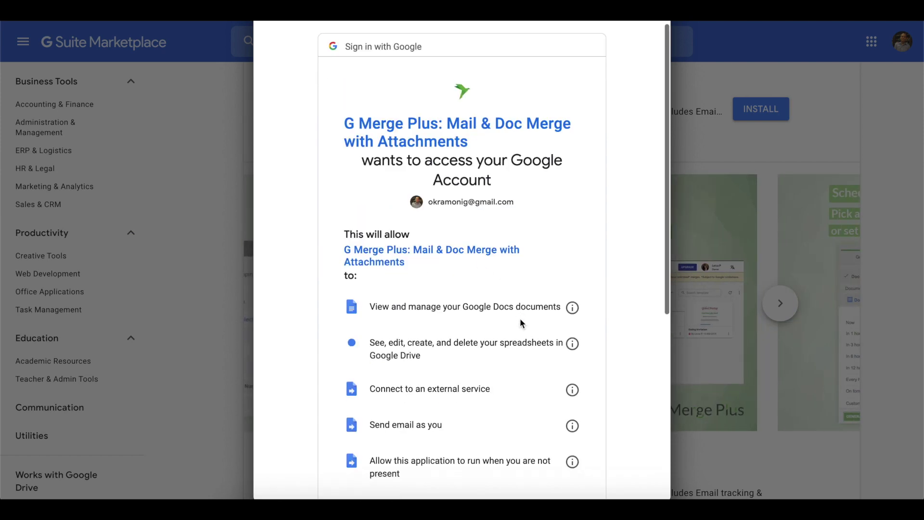
pyautogui.scroll(-3, 519, 318)
pyautogui.scroll(-2, 520, 319)
pyautogui.scroll(-2, 520, 318)
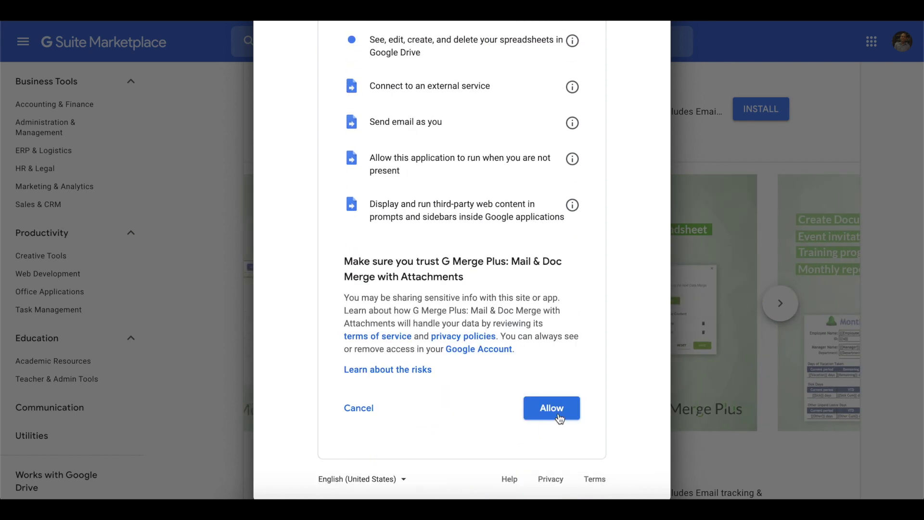
pyautogui.click(558, 412)
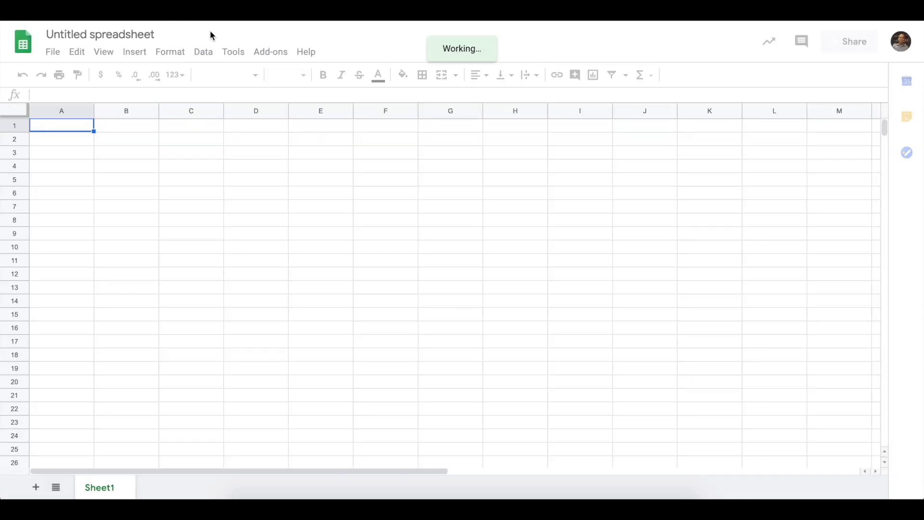
# Rename the untitled spreadsheet to 'GM+ Walkthrough'
pyautogui.click(100, 35)
pyautogui.write('GM+ Walkthrough')
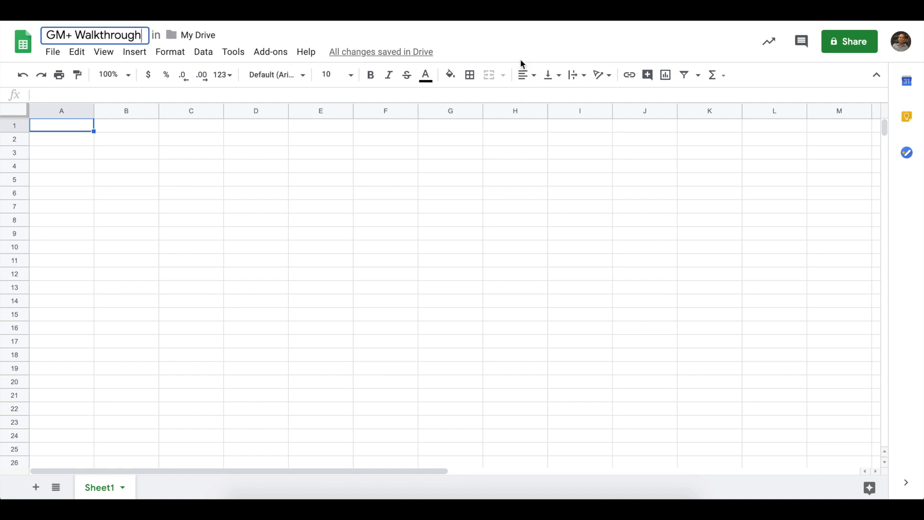
pyautogui.press('Return')
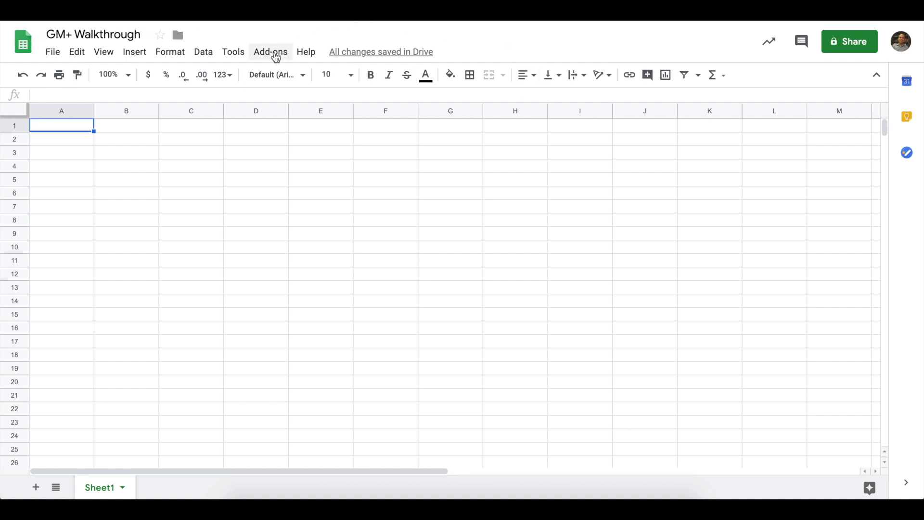
# Start G Merge Plus from the Add-ons menu
pyautogui.click(276, 54)
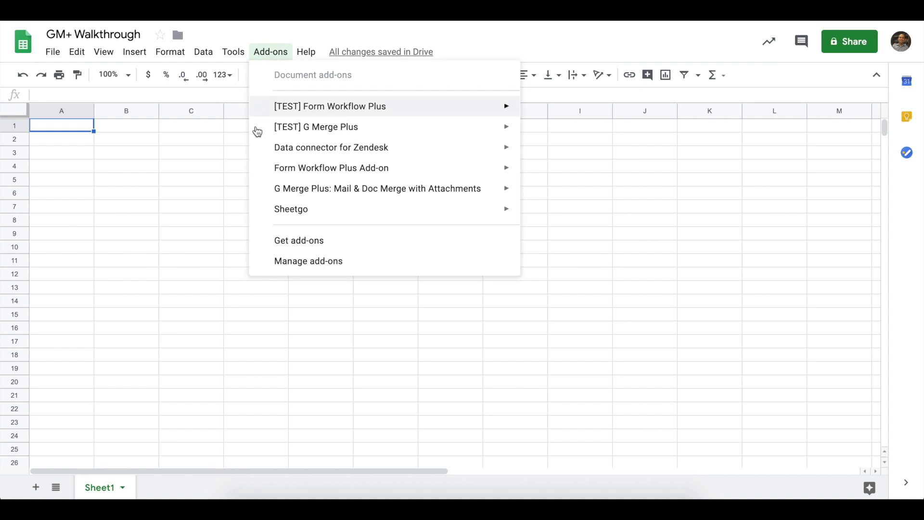
pyautogui.moveTo(489, 192)
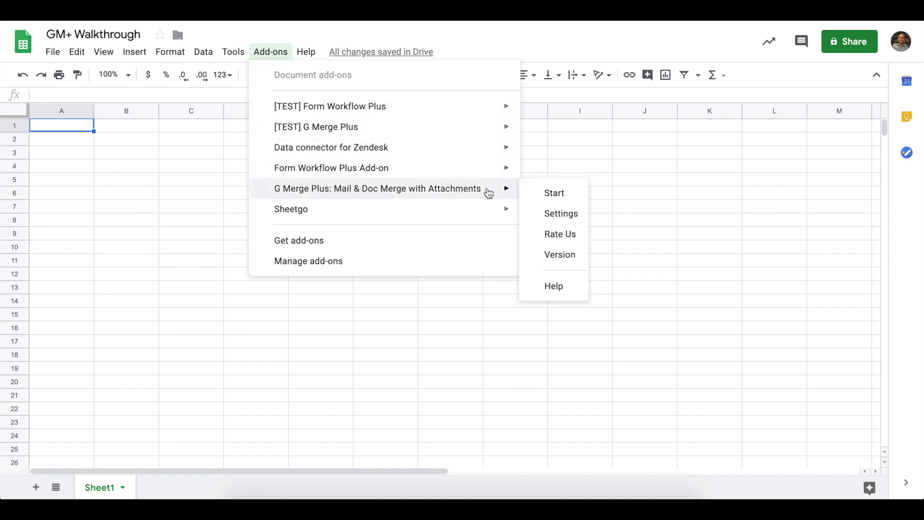
pyautogui.click(535, 193)
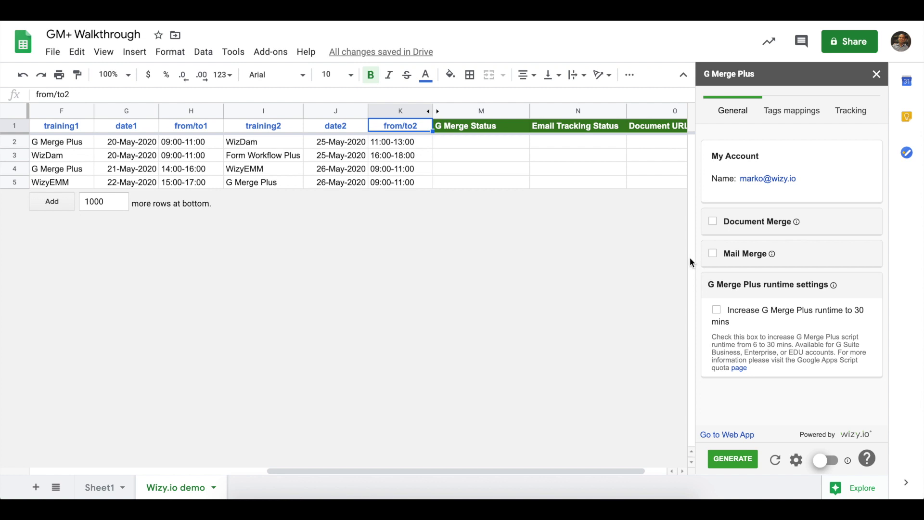
# Tick both the Document Merge and Mail Merge checkboxes in the G Merge Plus sidebar
pyautogui.click(712, 221)
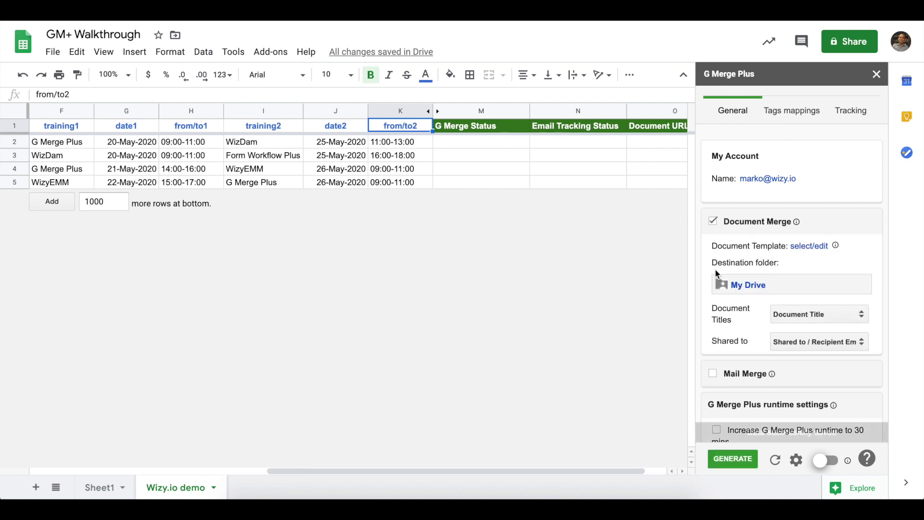
pyautogui.scroll(-1, 715, 273)
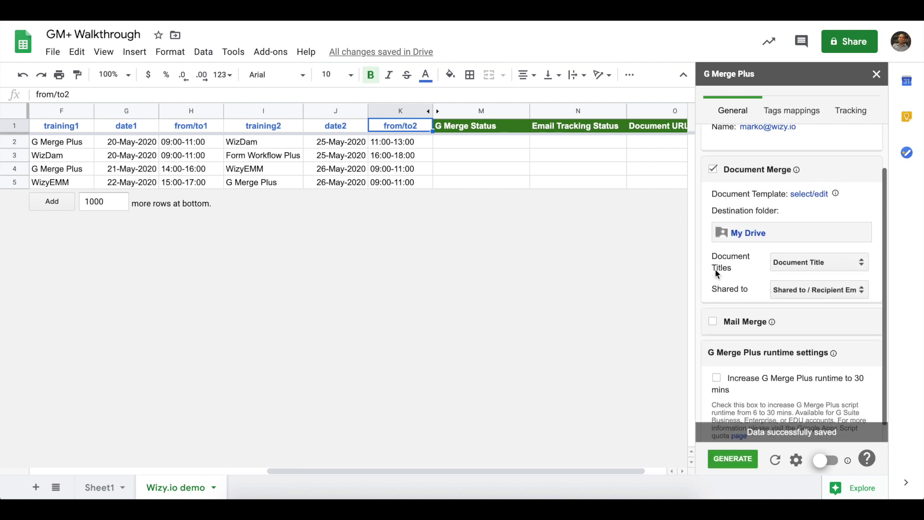
pyautogui.click(712, 317)
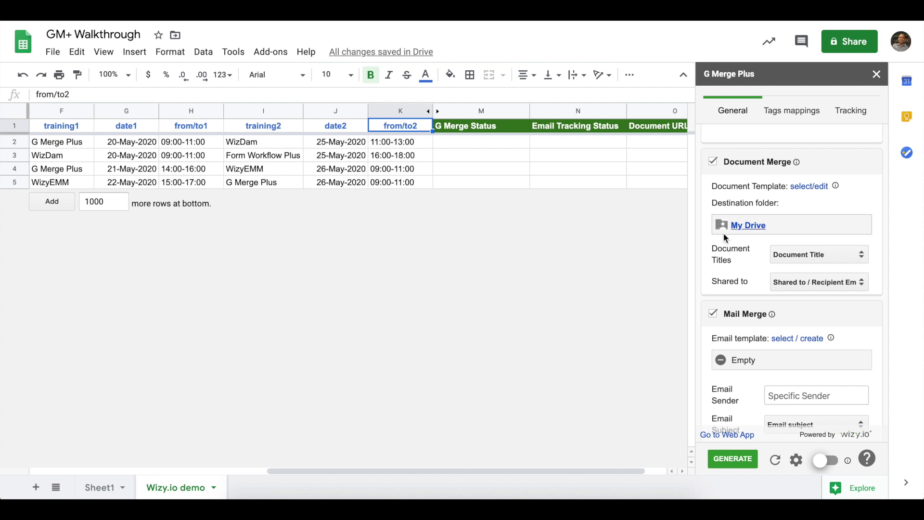
# Map Document Title to B1 and Recipient Email to D1, then refresh to load the GM+ Walkthrough template
pyautogui.moveTo(711, 248); pyautogui.dragTo(735, 262)
pyautogui.hscroll(-5, 600, 252)
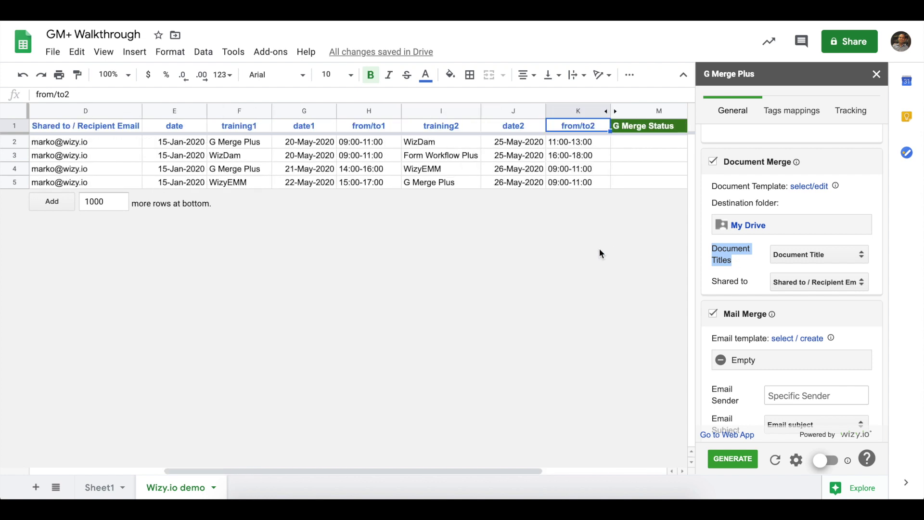
pyautogui.hscroll(-2, 599, 248)
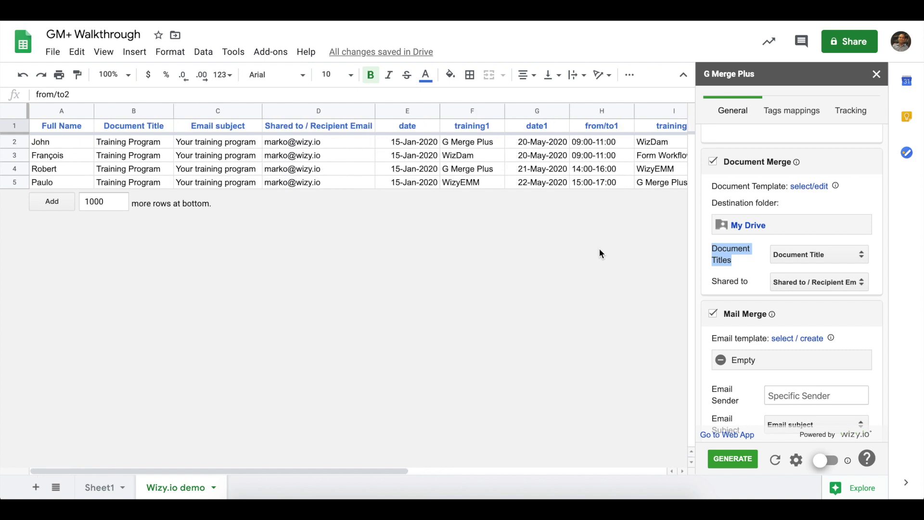
pyautogui.click(165, 129)
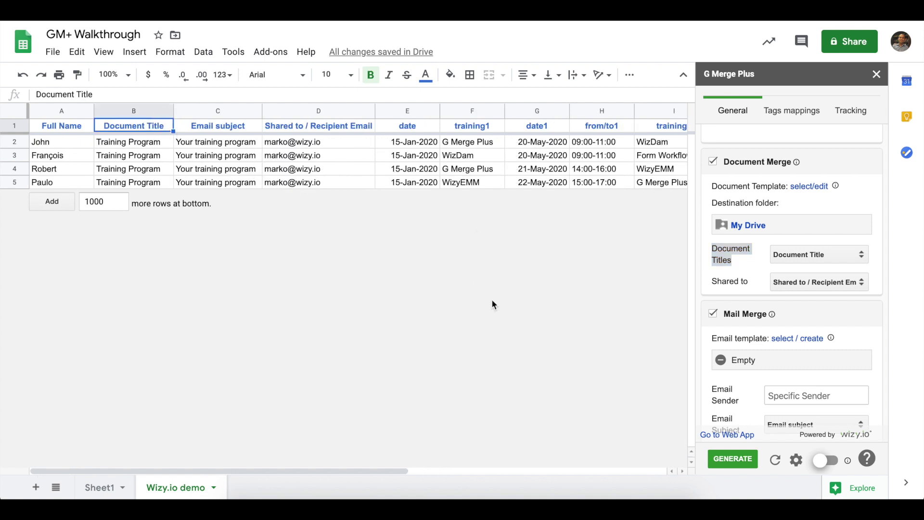
pyautogui.click(735, 325)
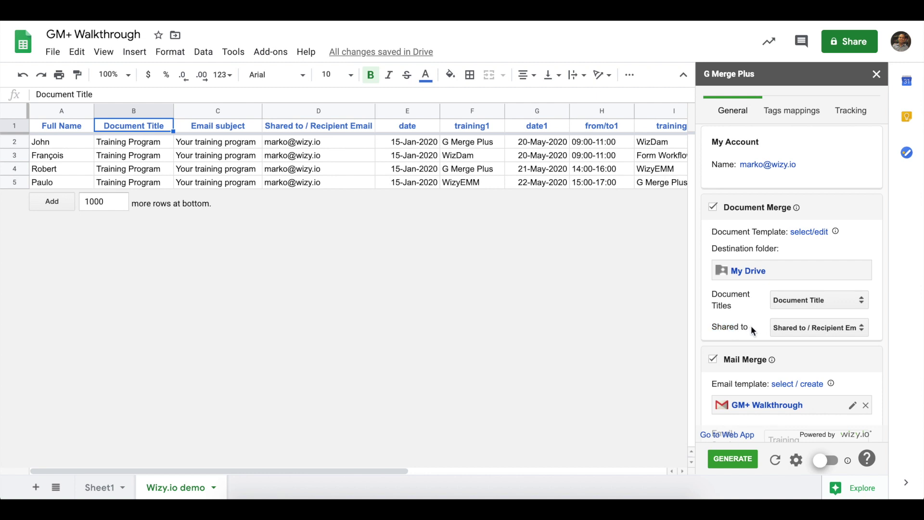
pyautogui.click(299, 129)
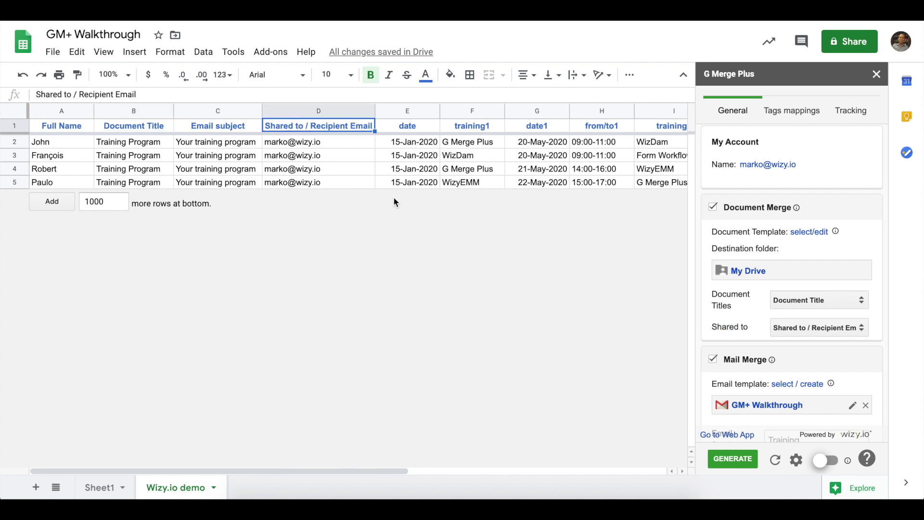
pyautogui.scroll(-1, 733, 314)
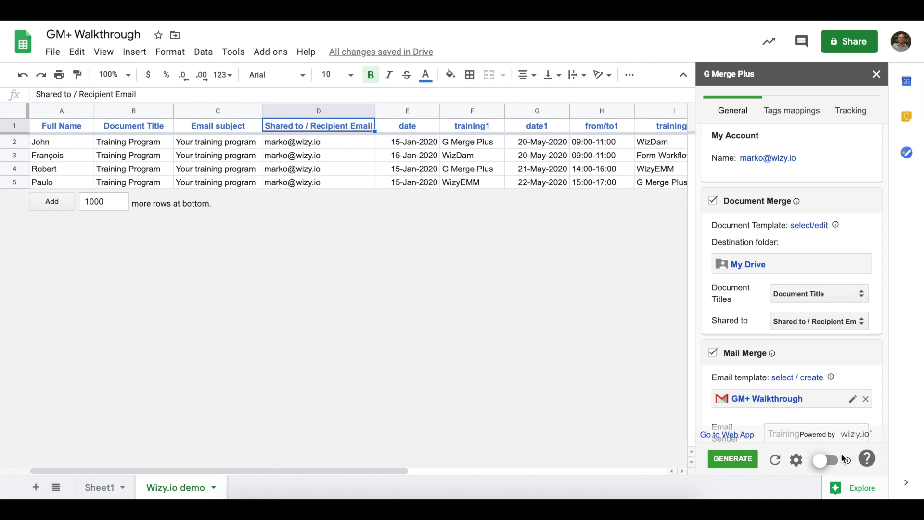
pyautogui.moveTo(848, 462)
pyautogui.click(826, 462)
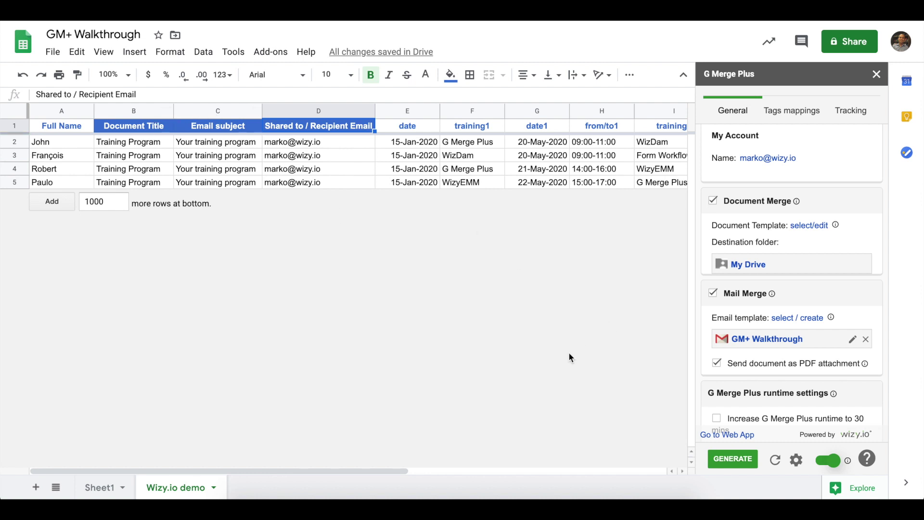
pyautogui.click(835, 463)
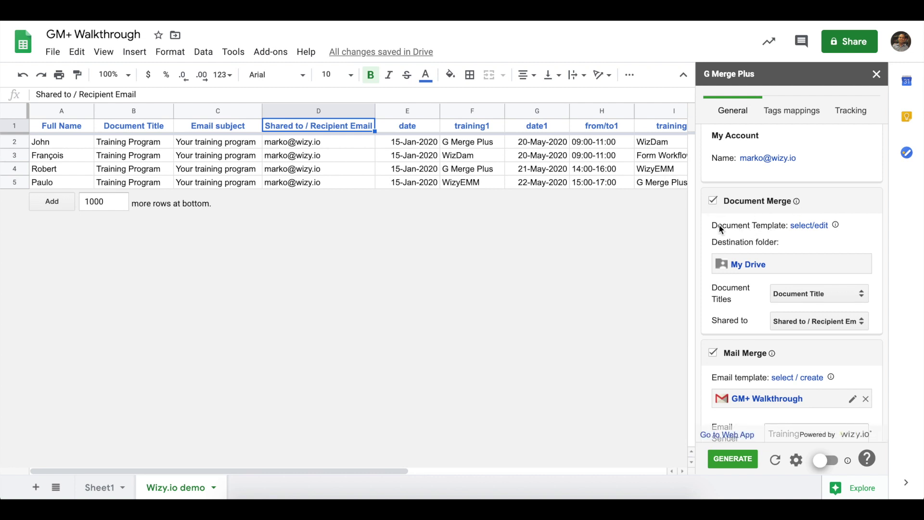
# Paste the Doc-Wizy.io demo Google Docs link as the document template and set it
pyautogui.moveTo(708, 229); pyautogui.dragTo(786, 227)
pyautogui.click(808, 225)
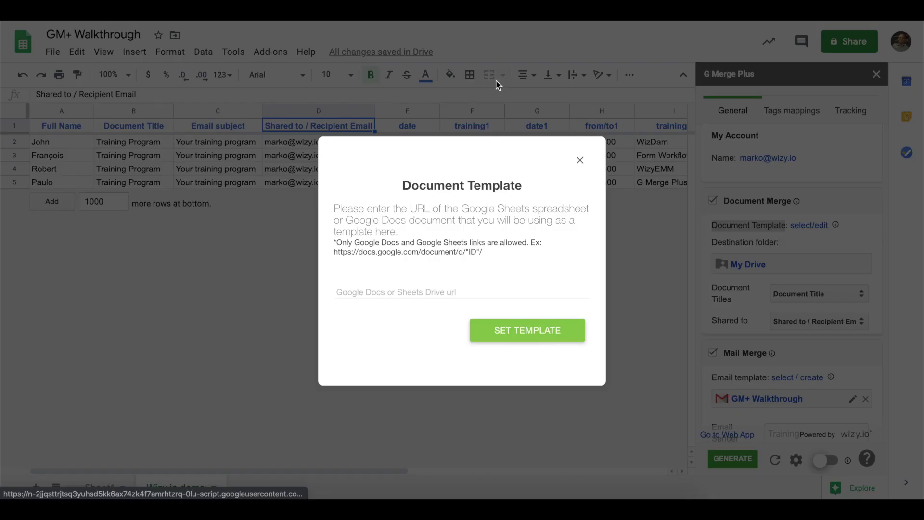
pyautogui.click(432, 282)
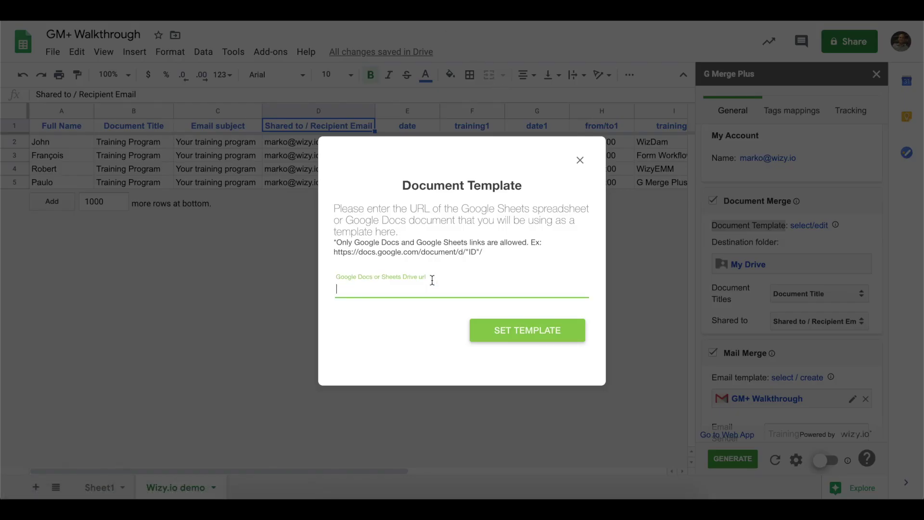
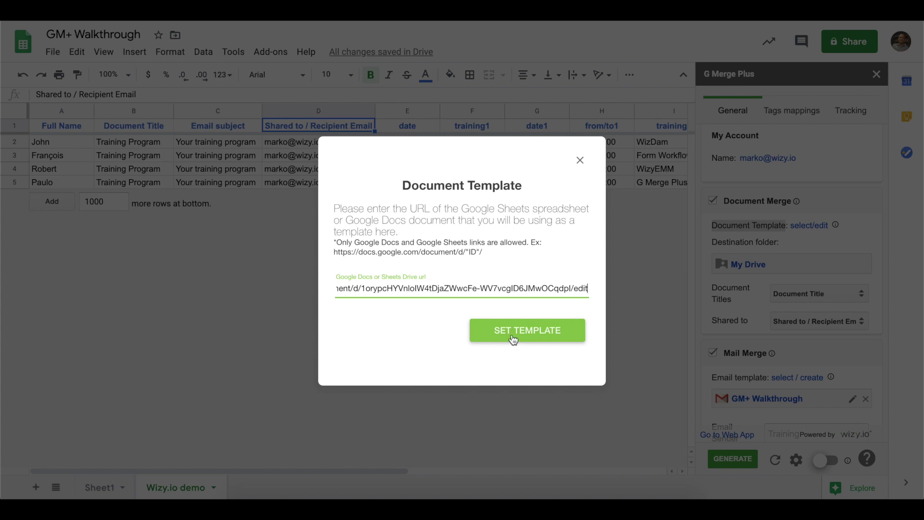
pyautogui.click(529, 338)
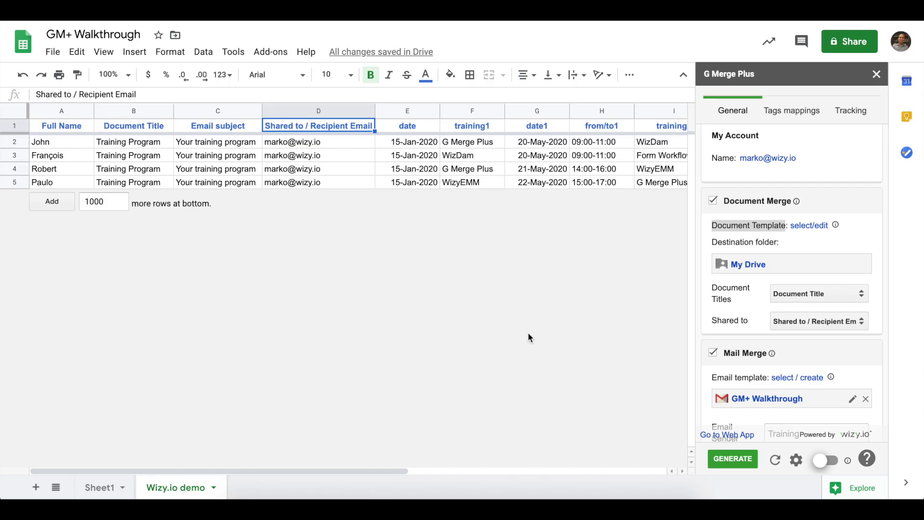
pyautogui.hscroll(2, 538, 287)
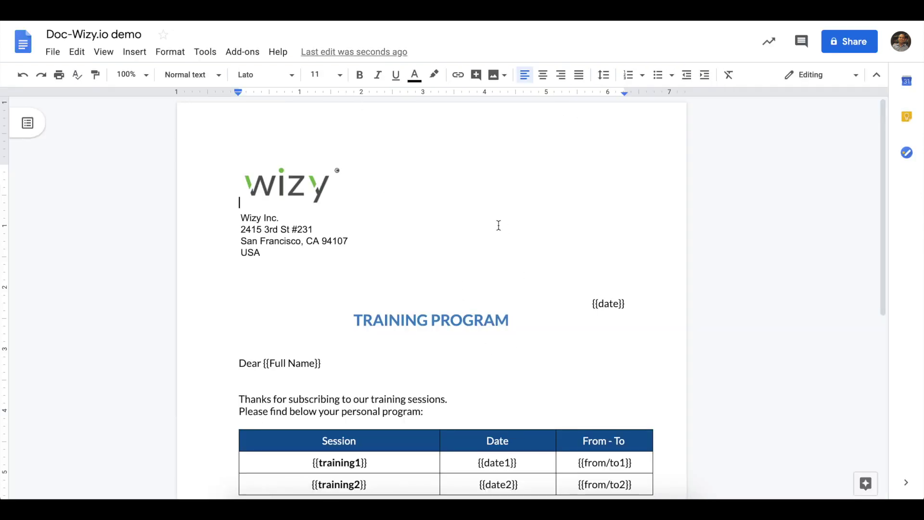
# Scroll through the Doc-Wizy.io demo template to review its merge placeholders
pyautogui.scroll(-1, 473, 232)
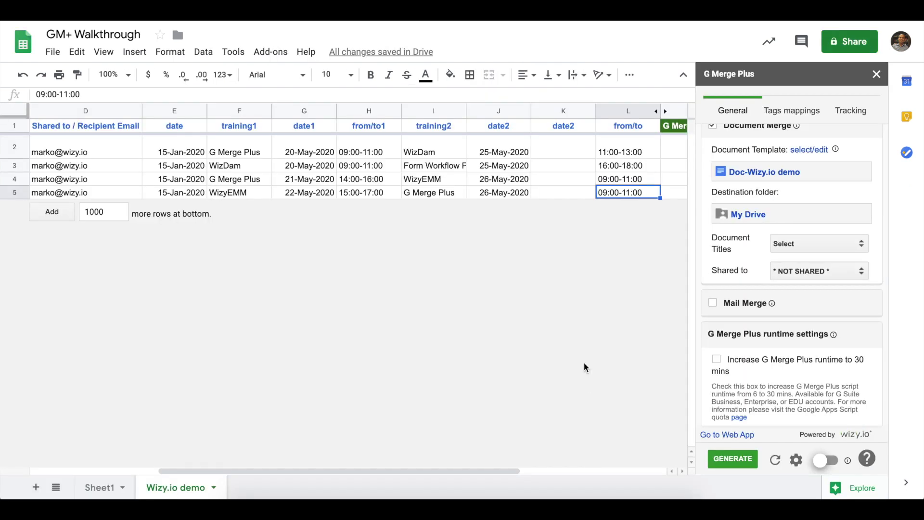
# Check the tag mappings and correct header L1 from 'fro/to2' to 'from/to2'
pyautogui.click(782, 113)
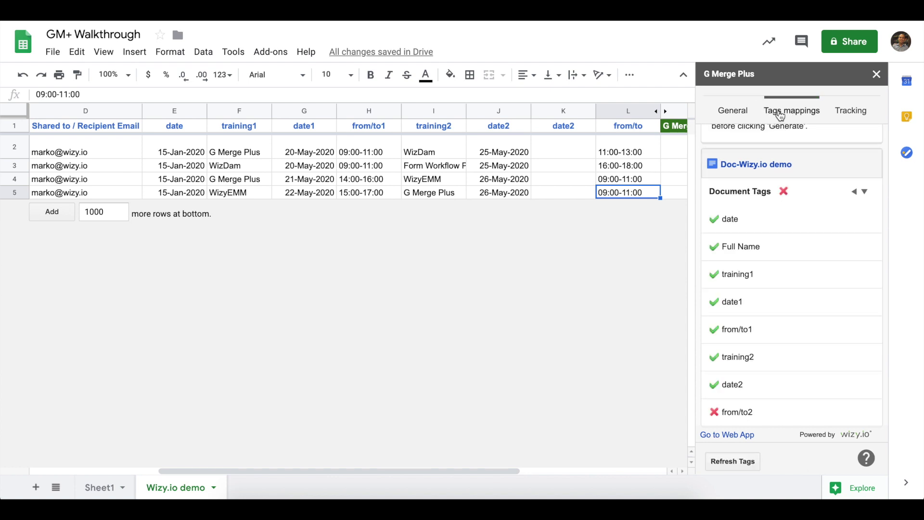
pyautogui.scroll(3, 797, 216)
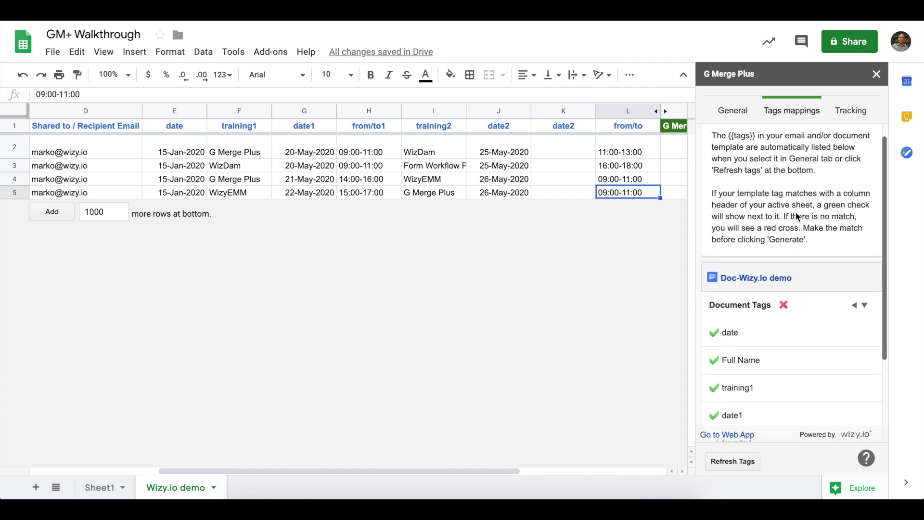
pyautogui.scroll(-3, 797, 217)
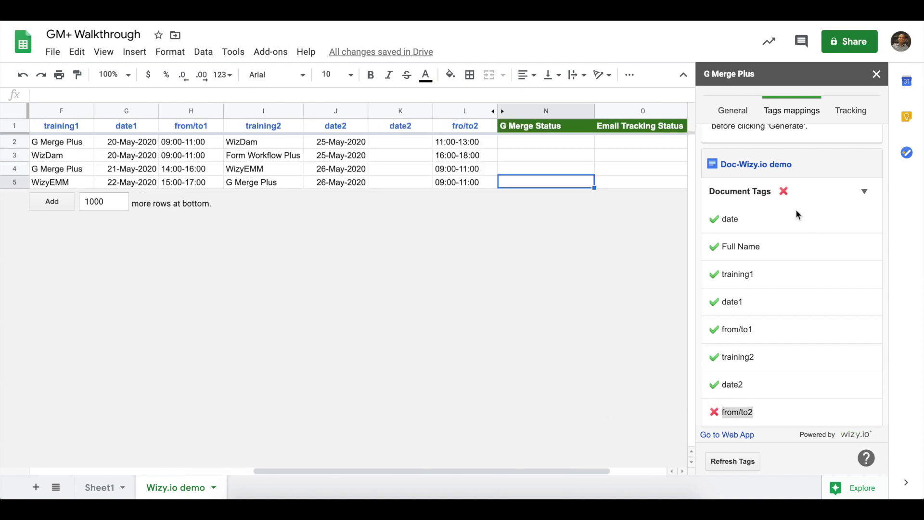
pyautogui.click(736, 412)
pyautogui.moveTo(720, 413); pyautogui.dragTo(765, 418)
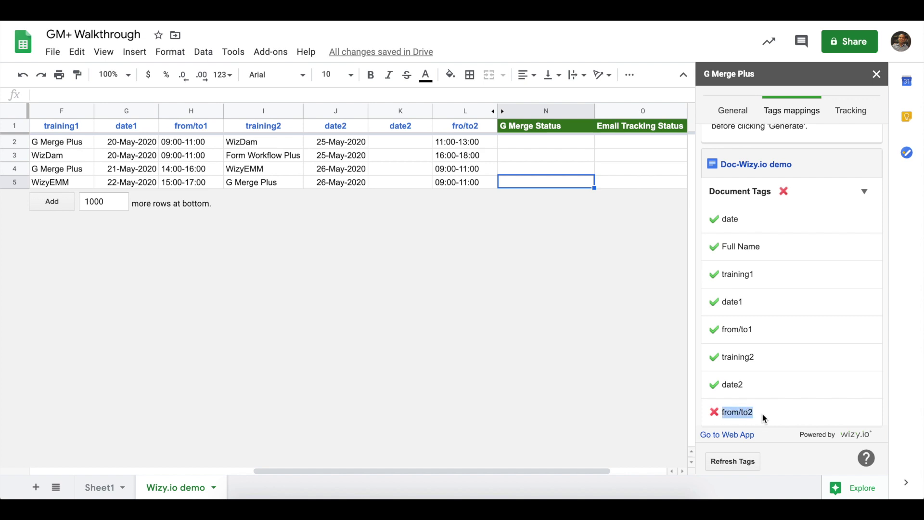
pyautogui.click(451, 125)
pyautogui.click(49, 94)
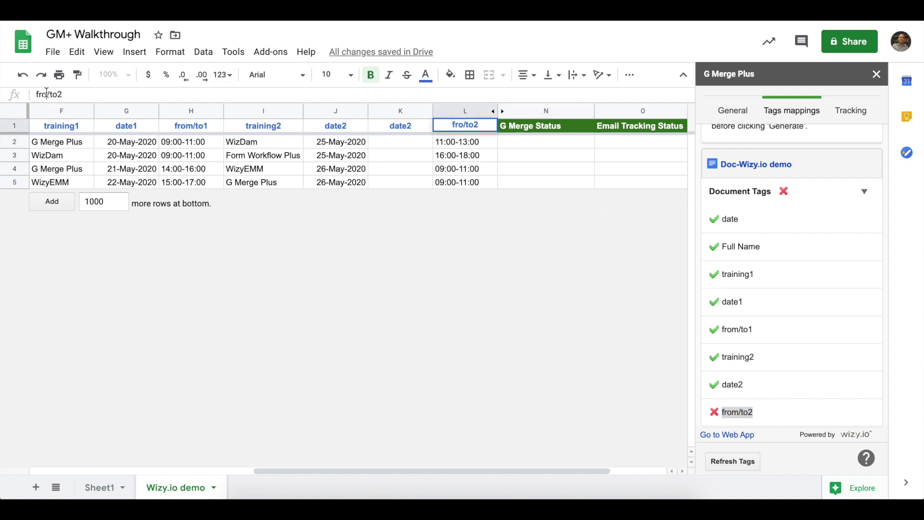
pyautogui.write('m')
pyautogui.click(411, 142)
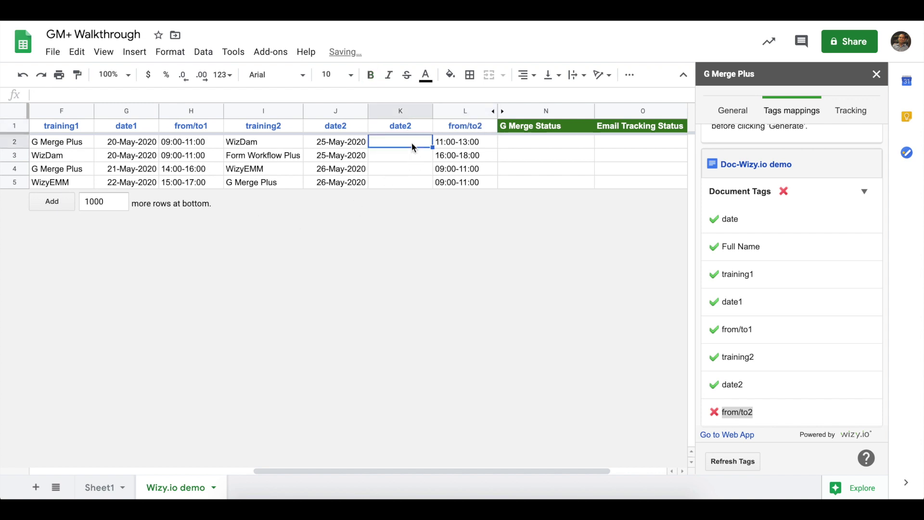
# Delete the empty duplicate date2 column and refresh the template tags
pyautogui.click(402, 129)
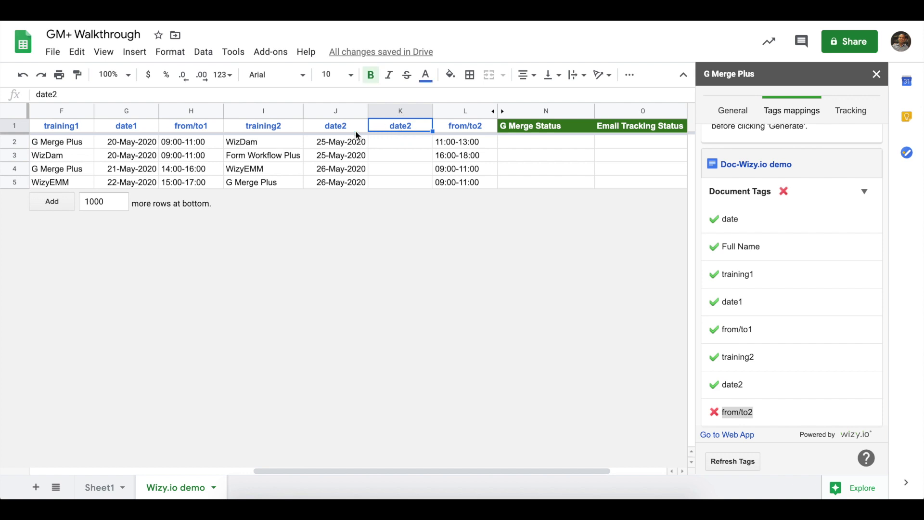
pyautogui.click(343, 130)
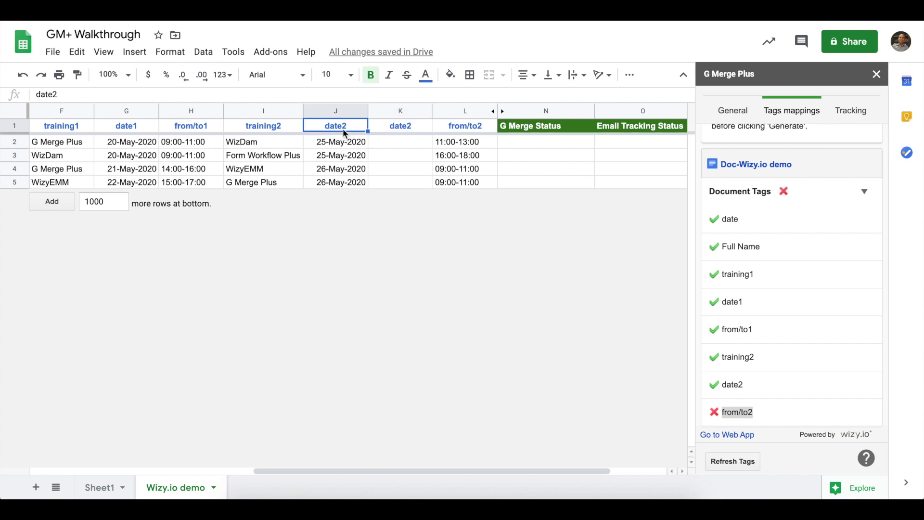
pyautogui.click(390, 130)
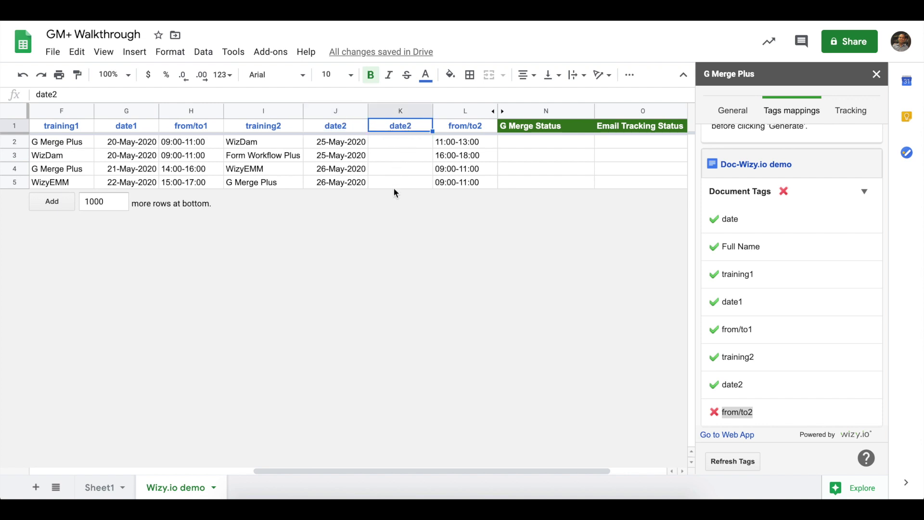
pyautogui.hscroll(-3, 394, 189)
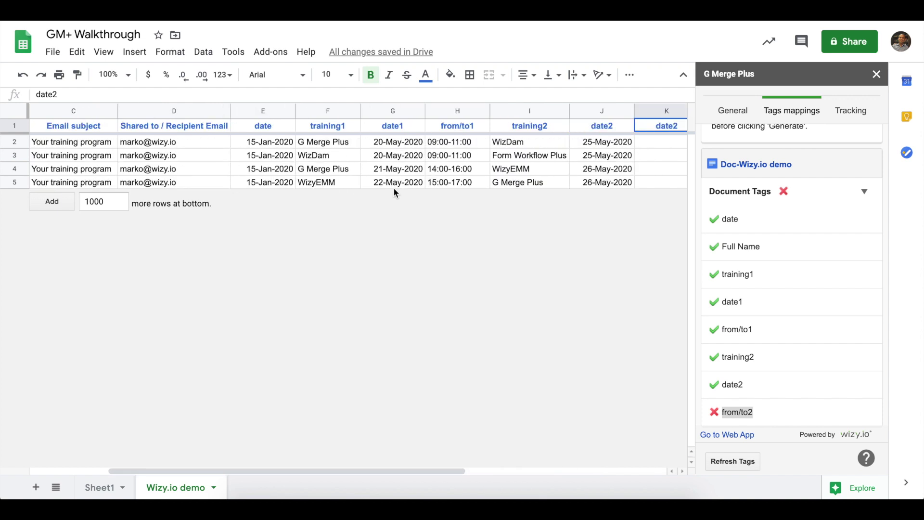
pyautogui.hscroll(1, 394, 189)
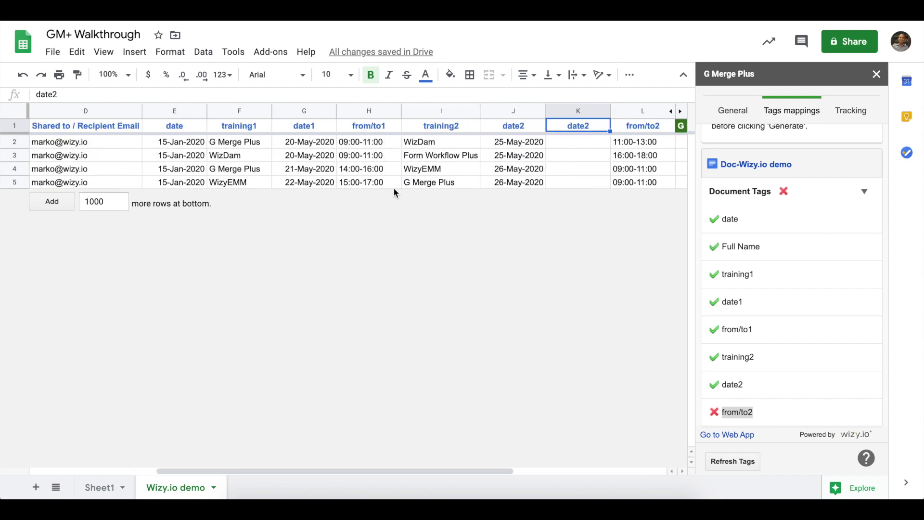
pyautogui.rightClick(562, 126)
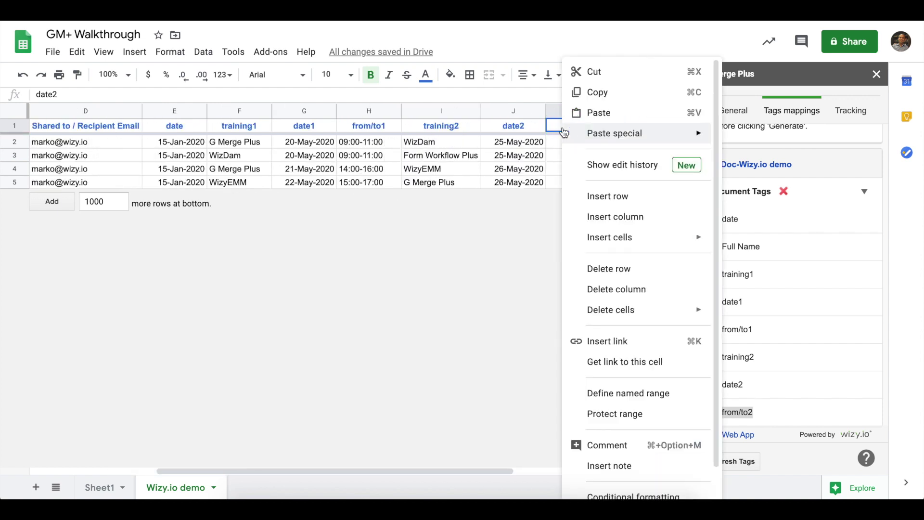
pyautogui.click(606, 290)
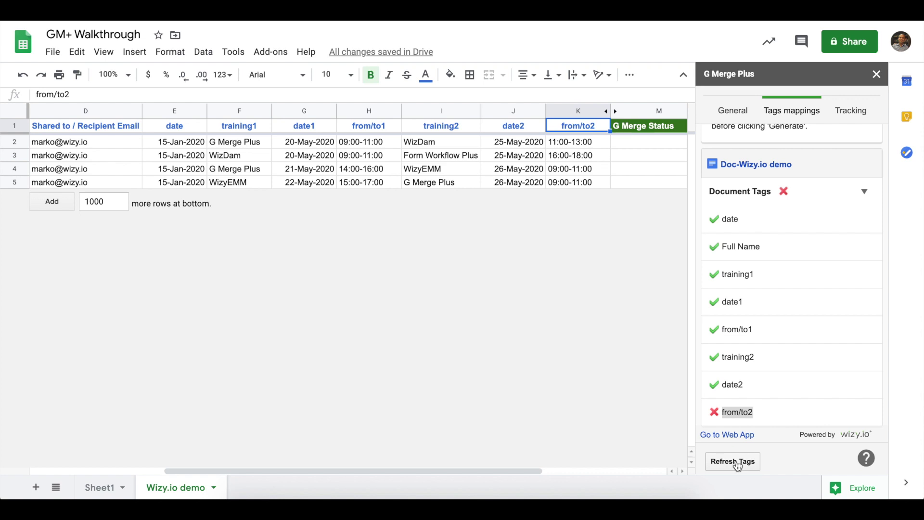
pyautogui.click(736, 463)
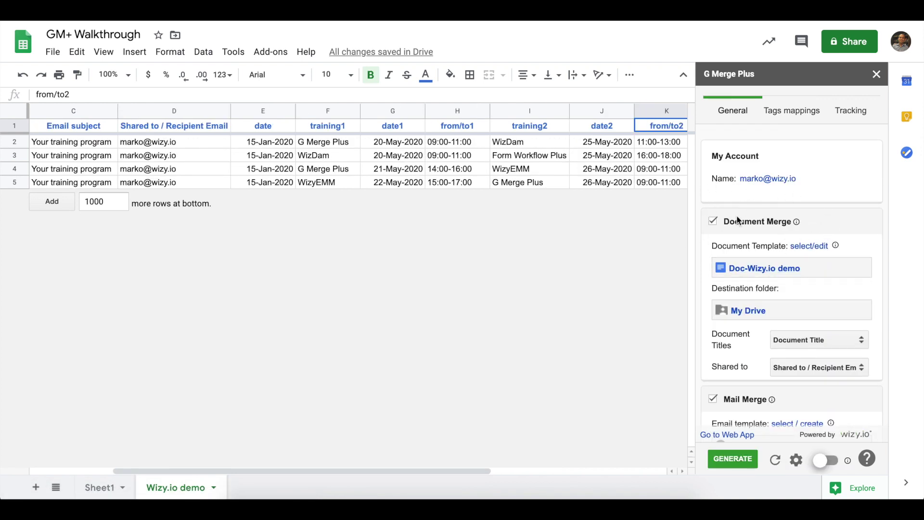
# Confirm the Email subject and recipient email column mappings and bring up the email template chooser
pyautogui.scroll(-5, 794, 273)
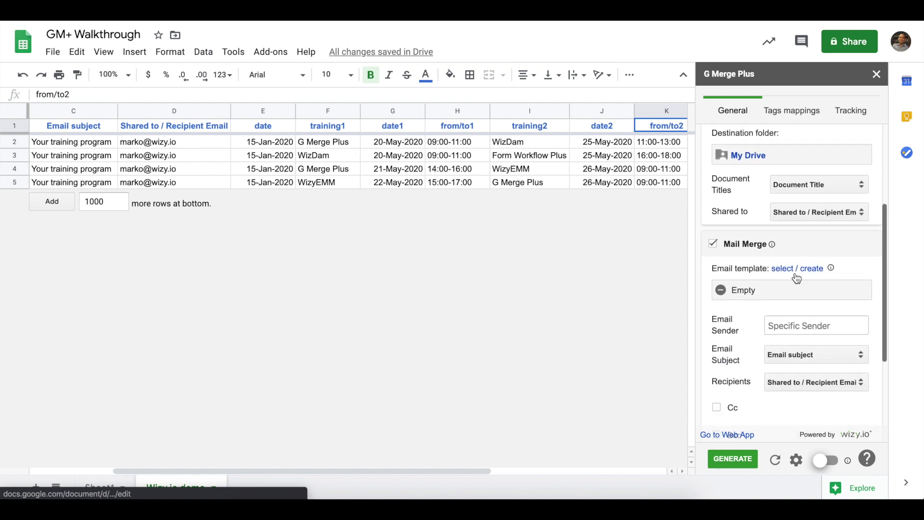
pyautogui.scroll(-1, 797, 277)
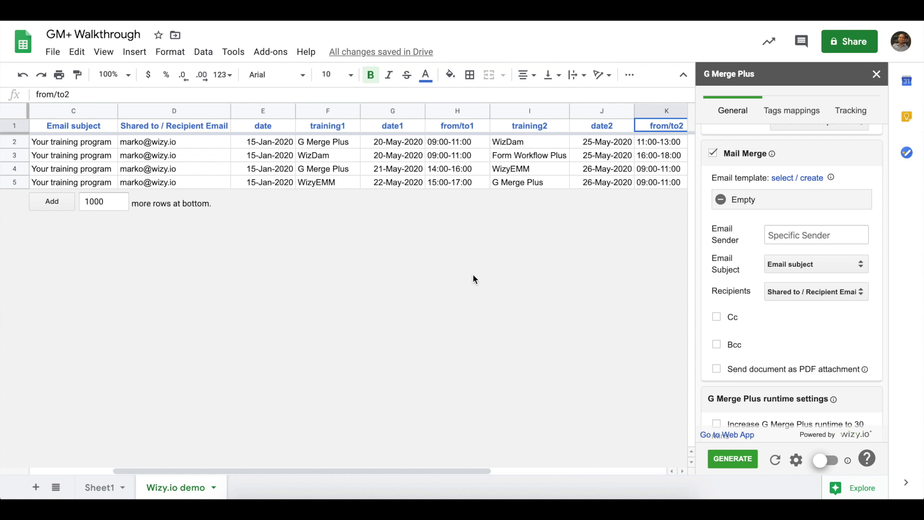
pyautogui.hscroll(-2, 473, 276)
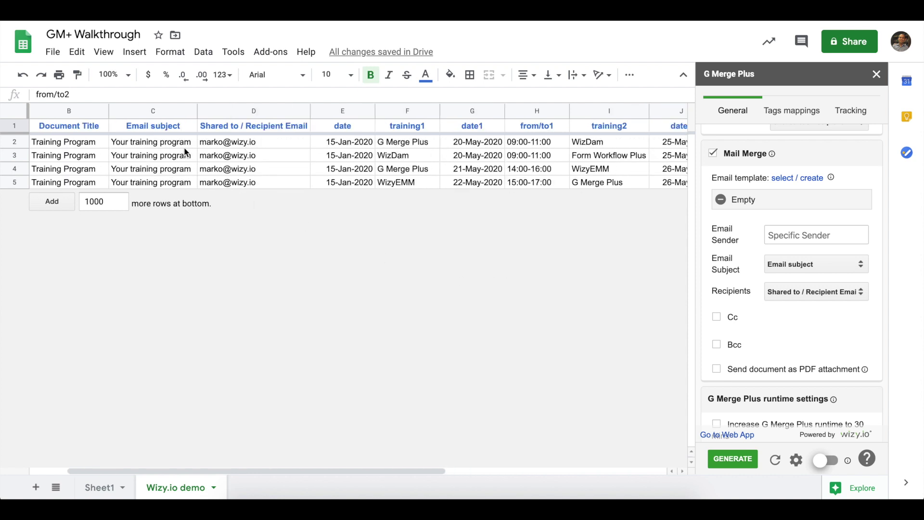
pyautogui.click(171, 127)
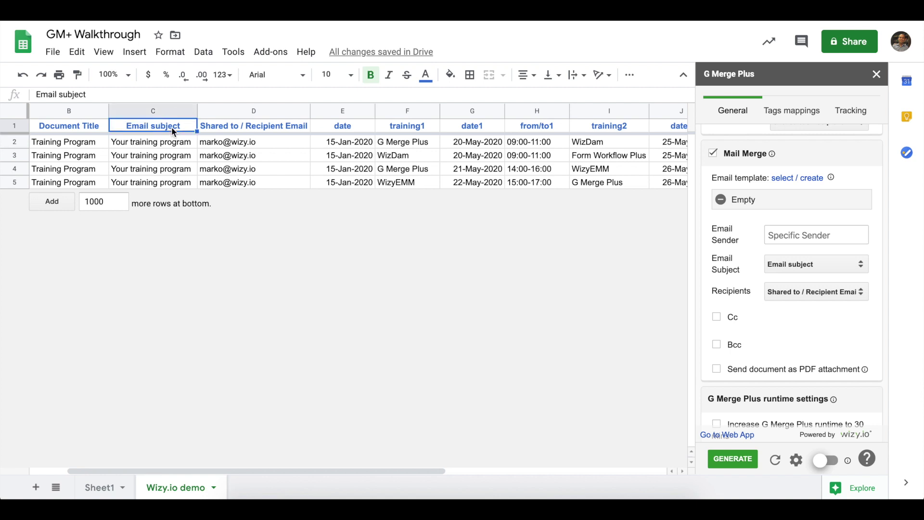
pyautogui.click(246, 128)
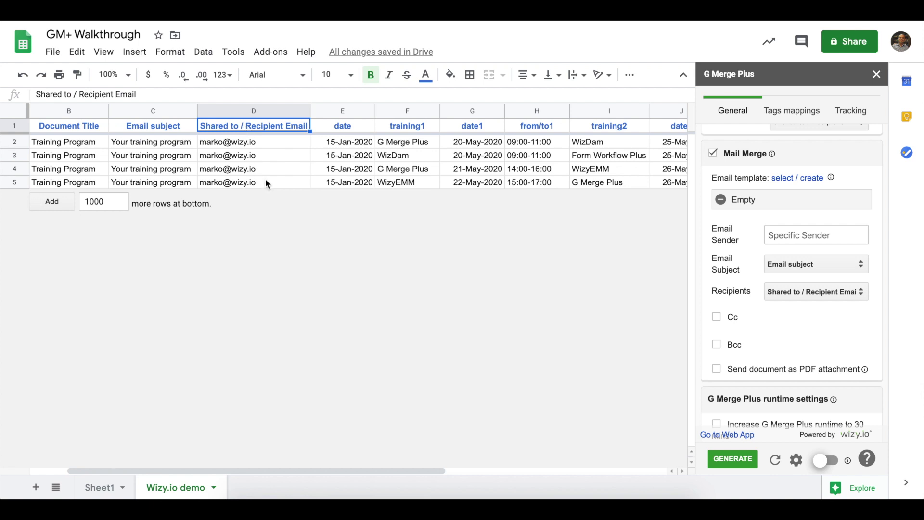
pyautogui.press('Left')
pyautogui.click(236, 124)
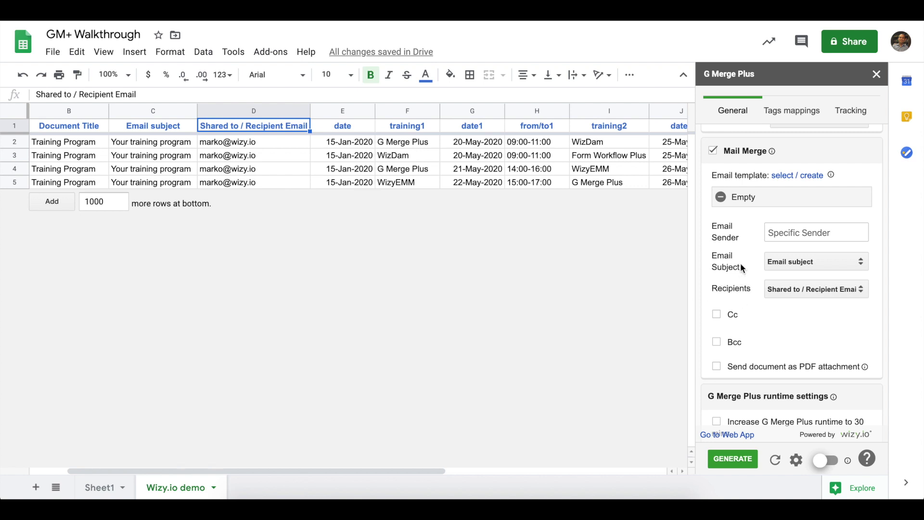
pyautogui.scroll(1, 741, 267)
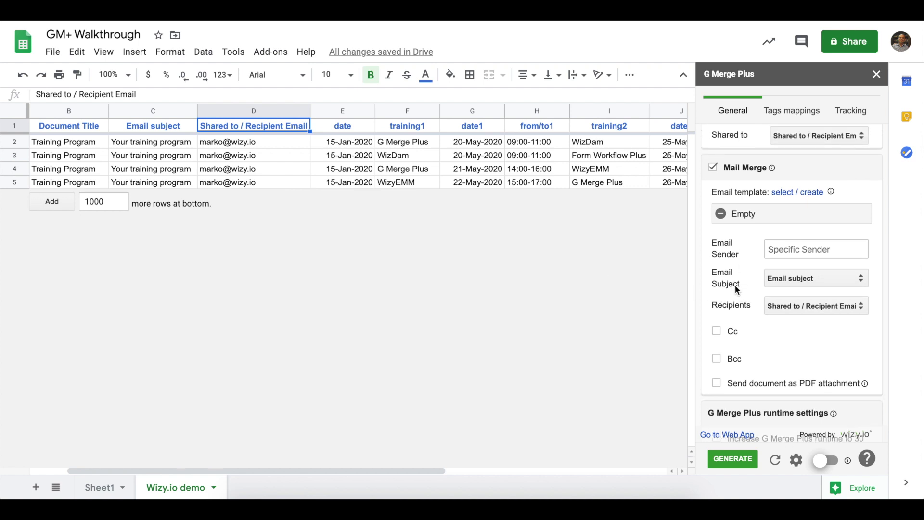
pyautogui.click(800, 196)
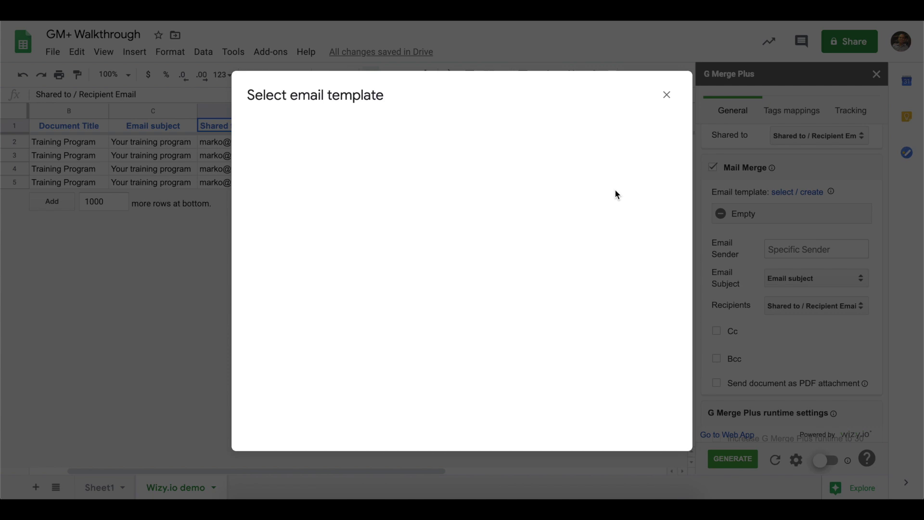
# Start a new email template named 'GM+ Demo'
pyautogui.click(542, 135)
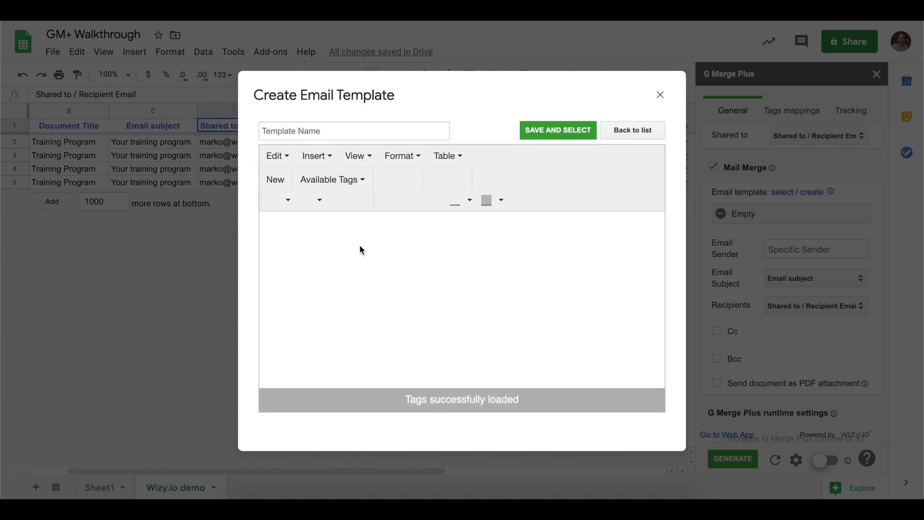
pyautogui.click(345, 134)
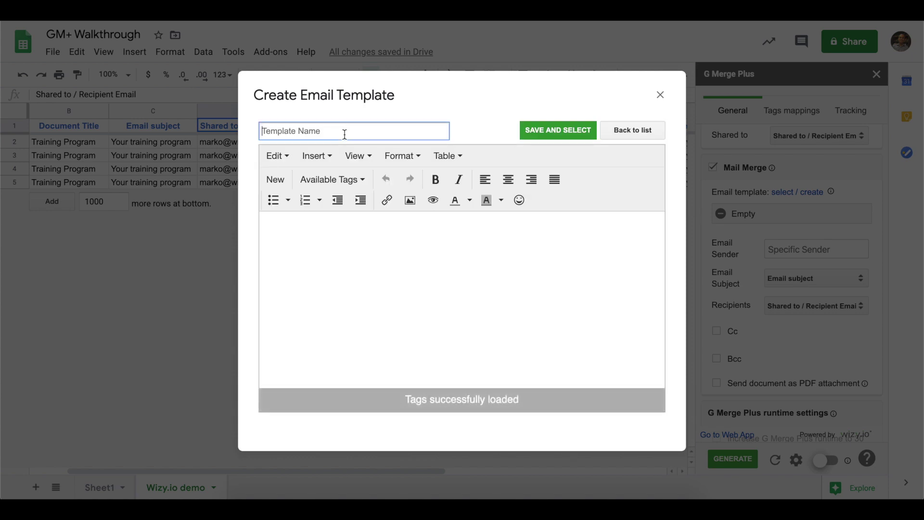
pyautogui.write('GM+ Demo')
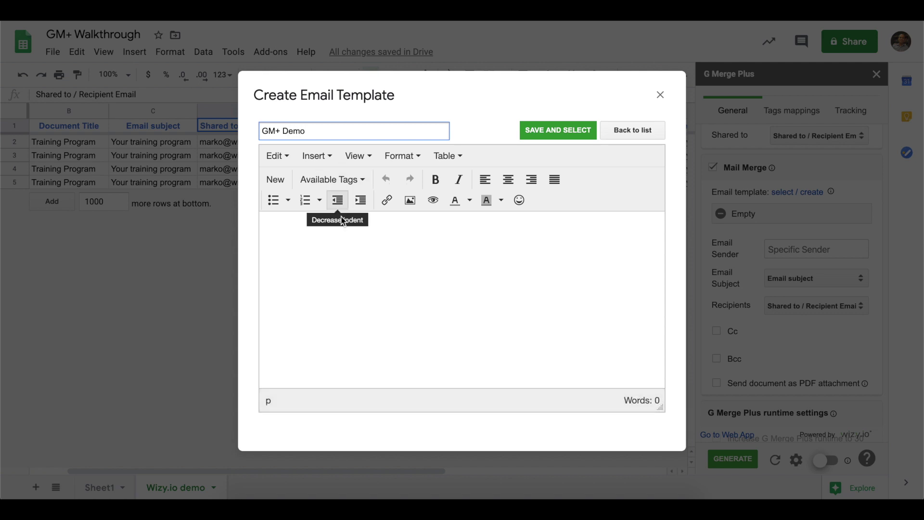
# Write 'Hi {{Full Name}},' and 'Here's your training program.' as the body, then save and select it
pyautogui.click(338, 245)
pyautogui.write('Hi')
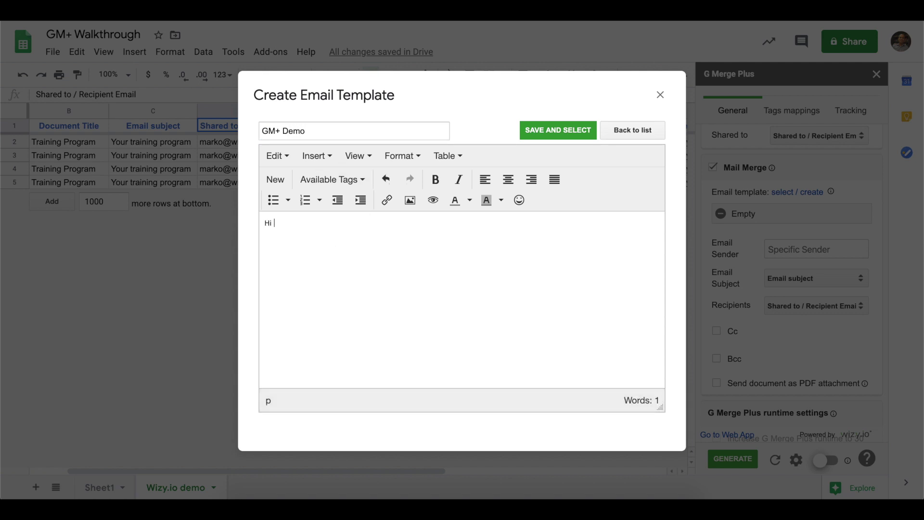
pyautogui.click(331, 180)
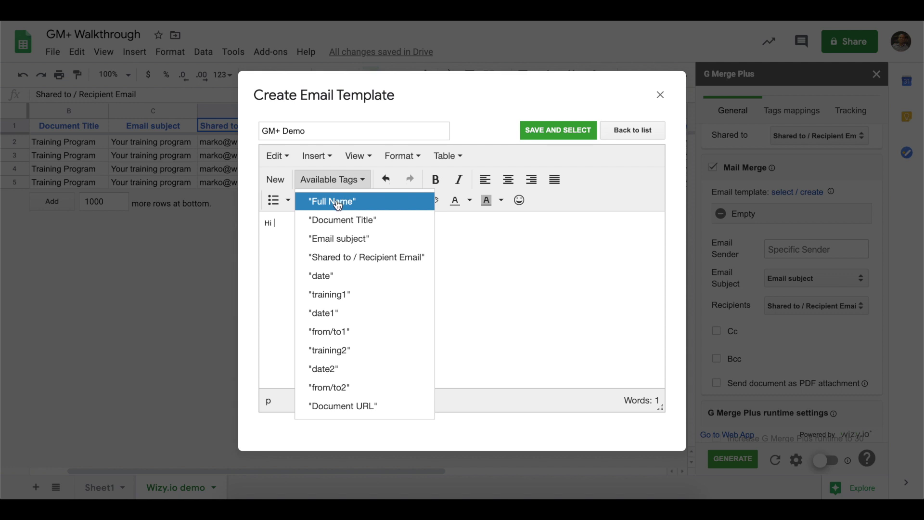
pyautogui.click(336, 201)
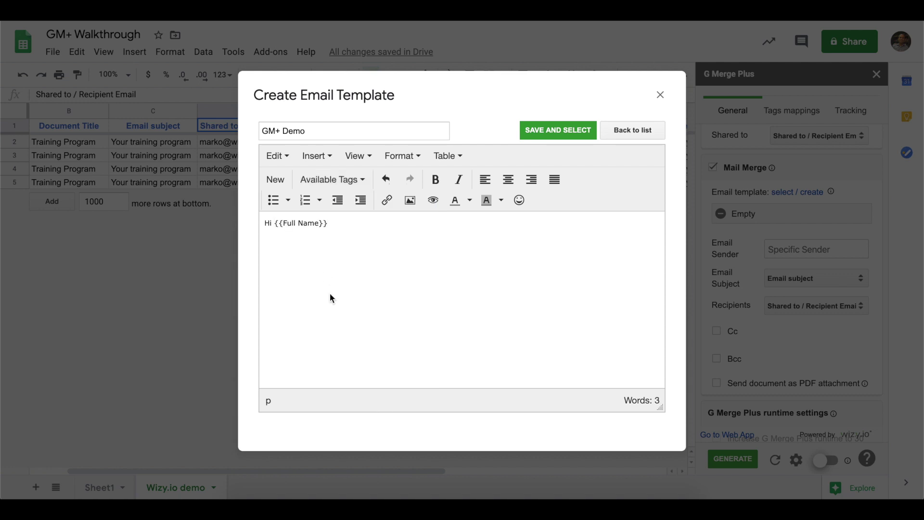
pyautogui.click(347, 182)
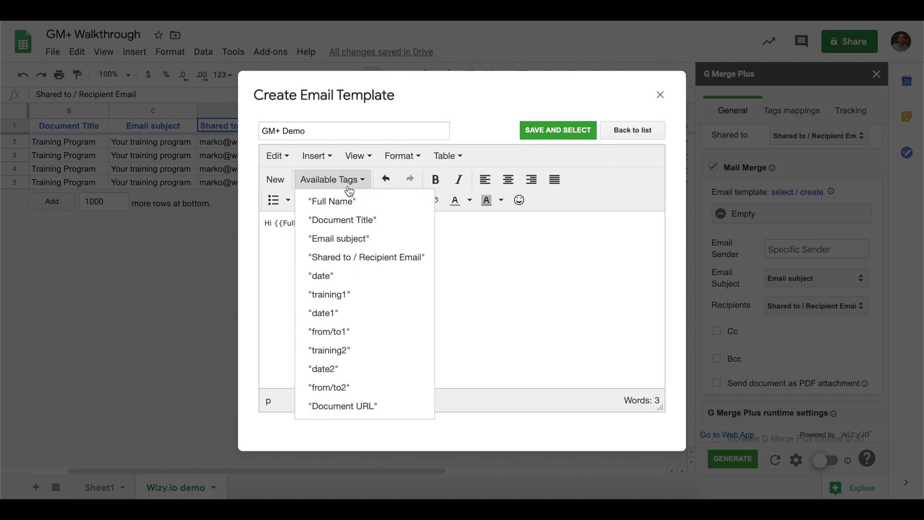
pyautogui.click(273, 269)
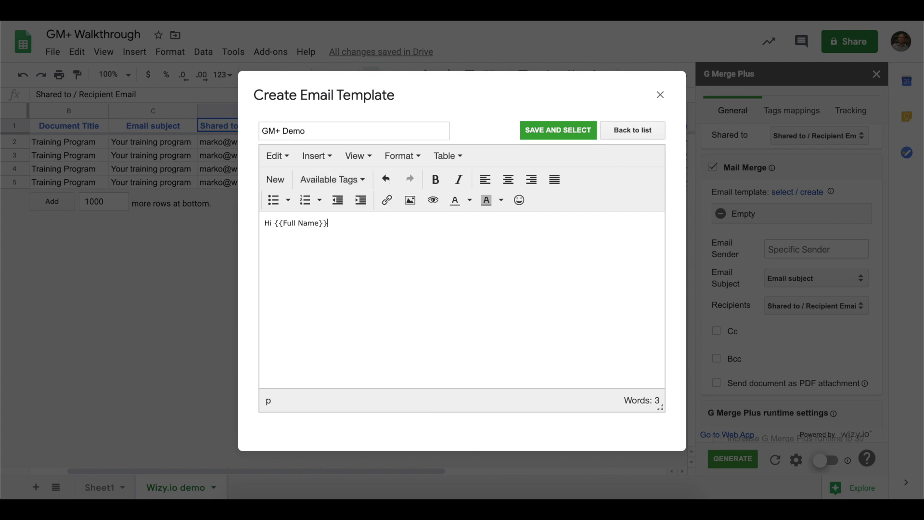
pyautogui.write(',')
pyautogui.press('Return')
pyautogui.write("Here's your training program")
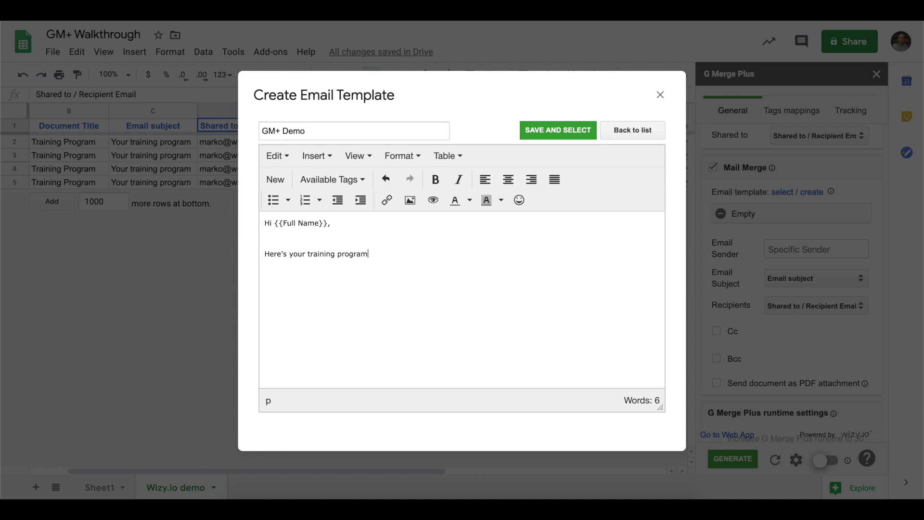
pyautogui.write('.')
pyautogui.click(532, 129)
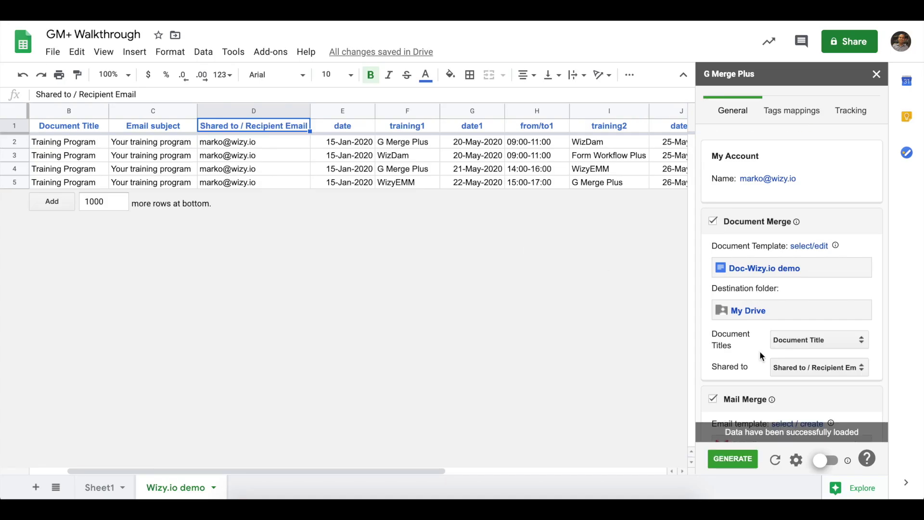
# Enter the sender's display name as Email Sender and tick 'Send document as PDF attachment'
pyautogui.scroll(-5, 801, 375)
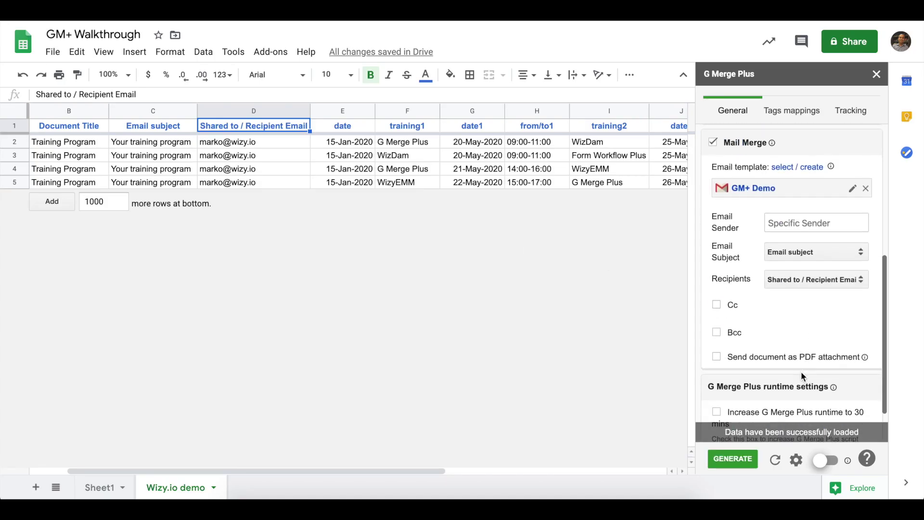
pyautogui.click(823, 228)
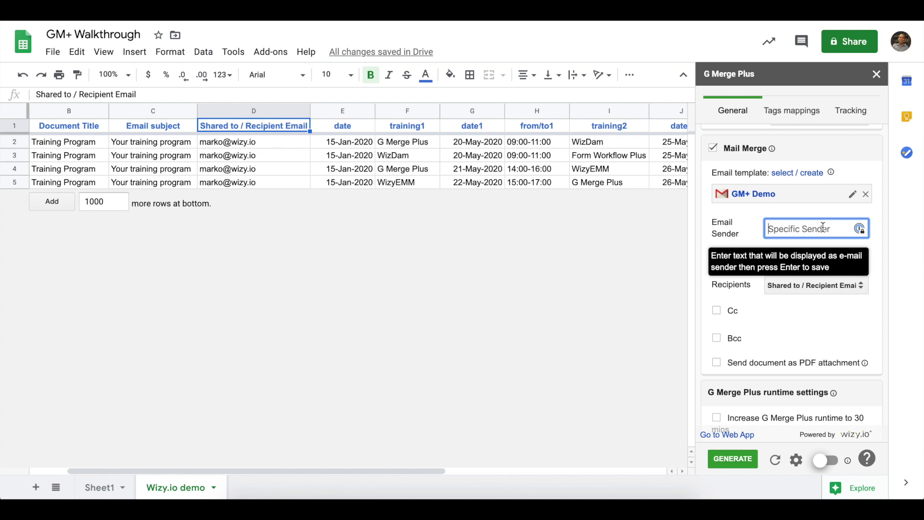
pyautogui.write('Marko')
pyautogui.press('Return')
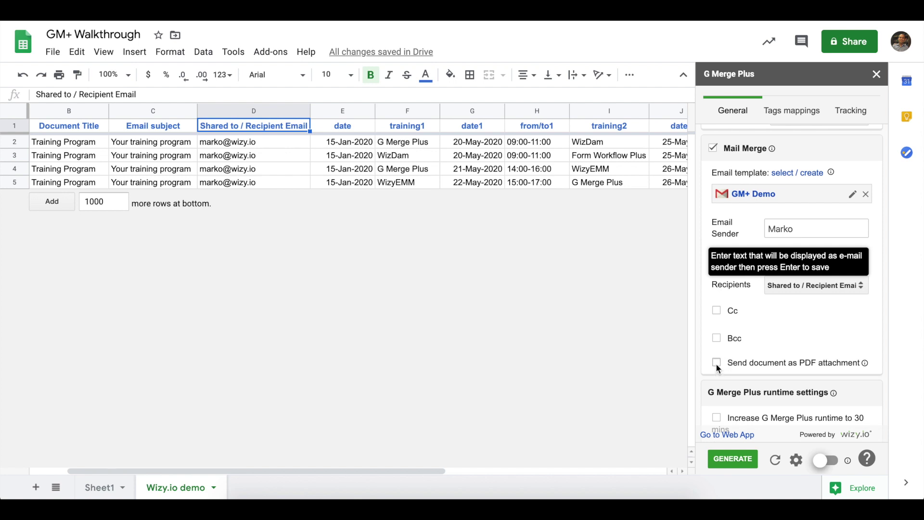
pyautogui.click(716, 363)
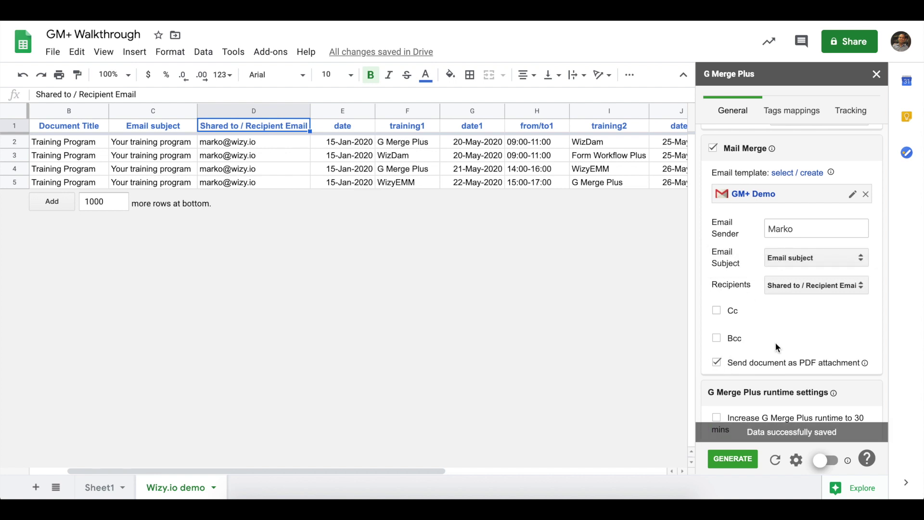
pyautogui.scroll(-2, 774, 341)
pyautogui.scroll(2, 774, 342)
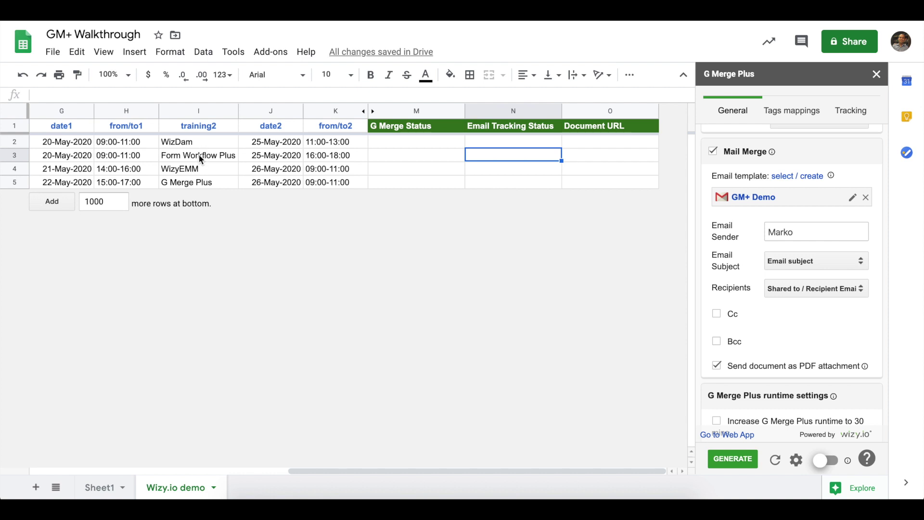
# Copy the 'G Merge Plus' value from cell I5 in the training2 column
pyautogui.click(194, 182)
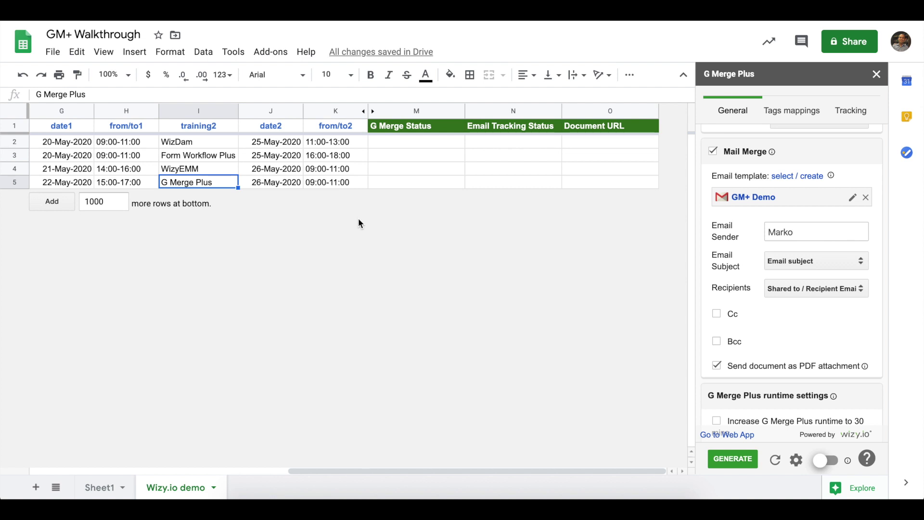
# In the row filter settings, choose training2 as Criteria Column and Equal to as Operator
pyautogui.click(796, 460)
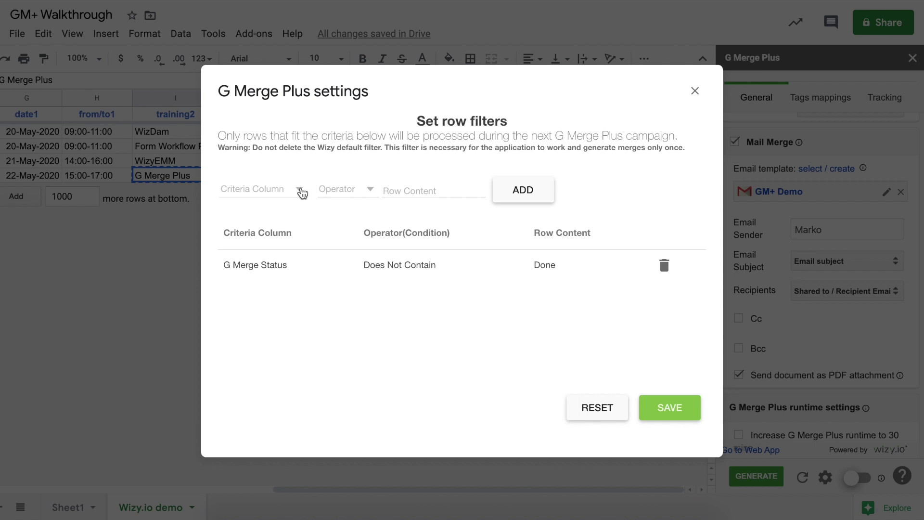
pyautogui.click(299, 190)
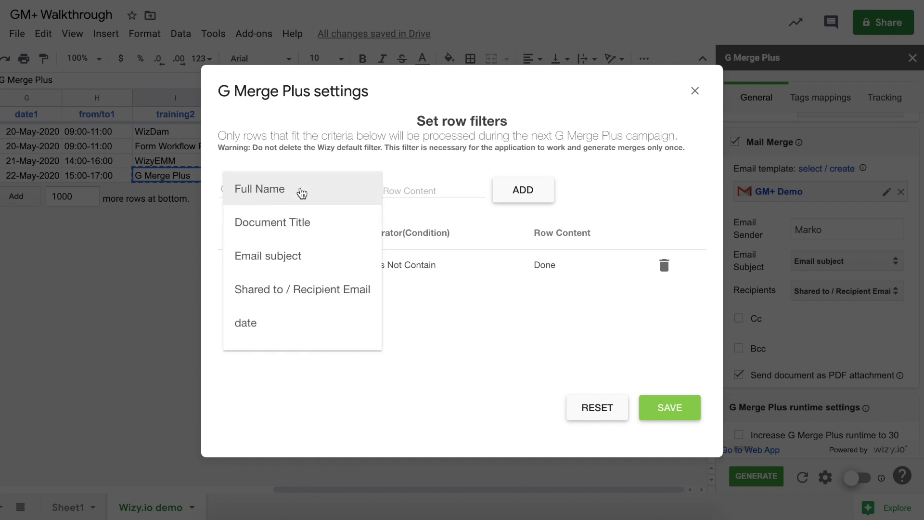
pyautogui.scroll(-5, 306, 287)
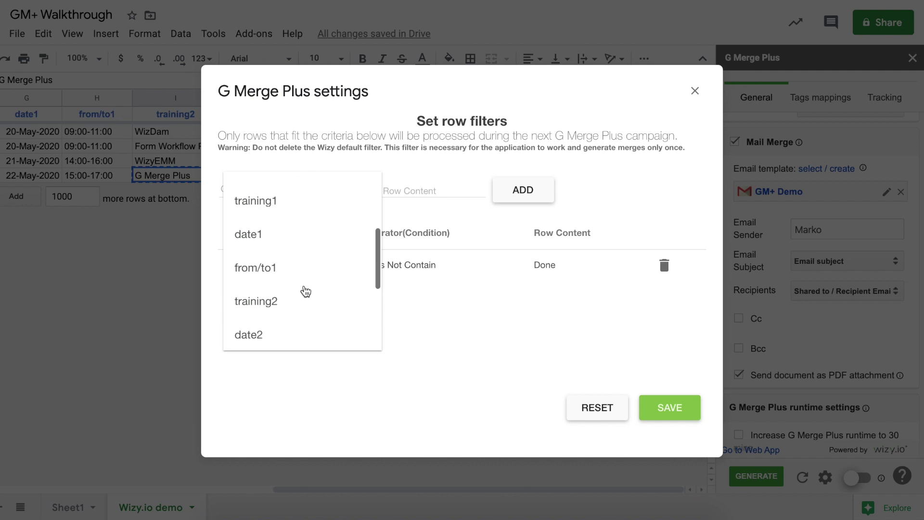
pyautogui.click(291, 304)
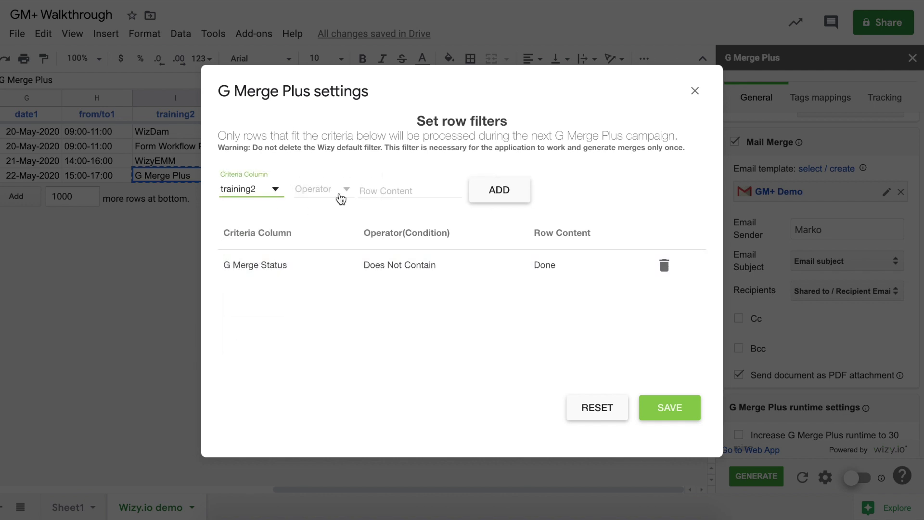
pyautogui.click(347, 190)
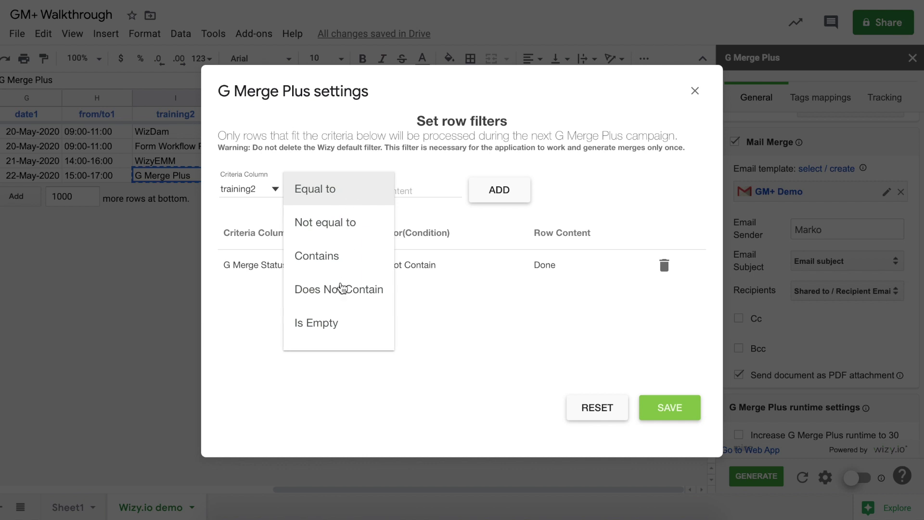
pyautogui.scroll(-3, 340, 298)
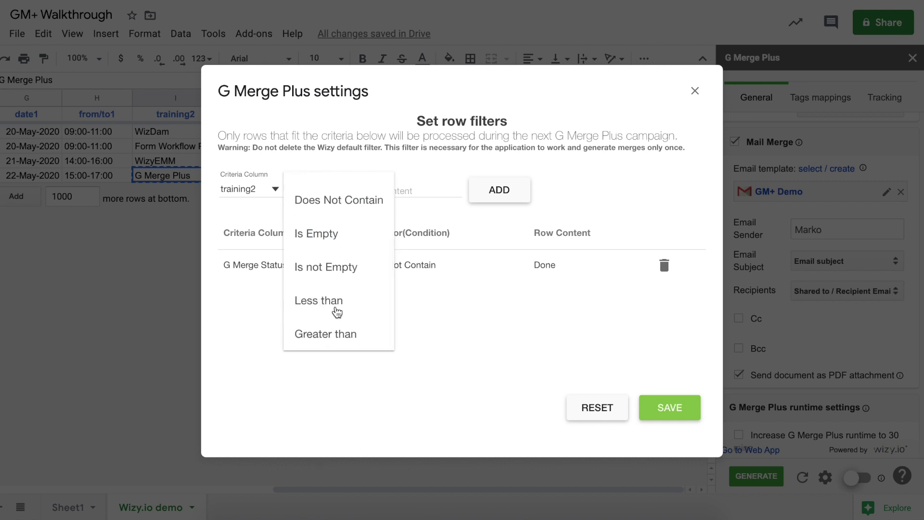
pyautogui.scroll(3, 337, 312)
pyautogui.click(325, 199)
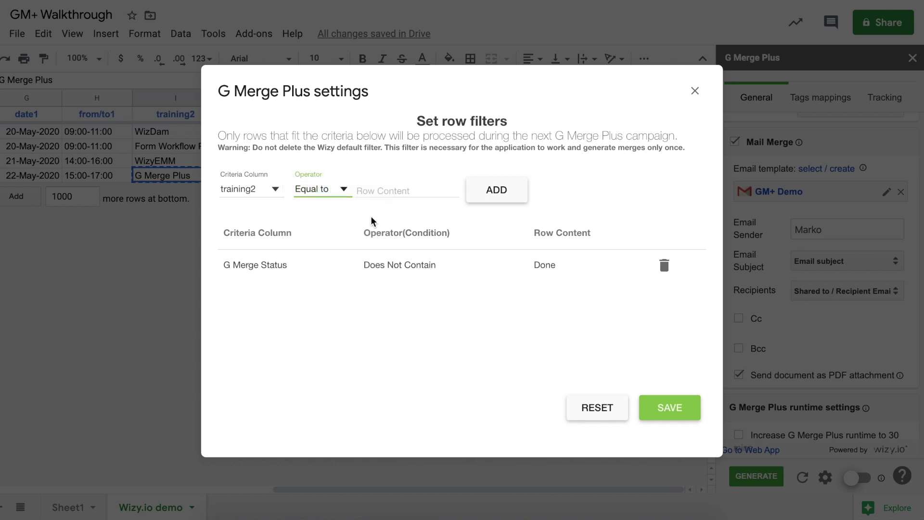
# Paste 'G Merge Plus' as Row Content, add the filter and save the settings
pyautogui.click(380, 189)
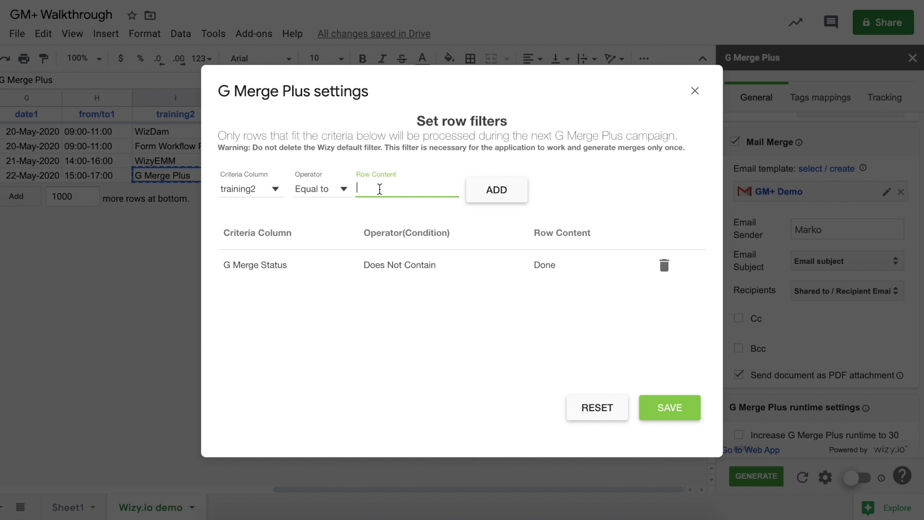
pyautogui.write('G Merge Plus')
pyautogui.click(493, 201)
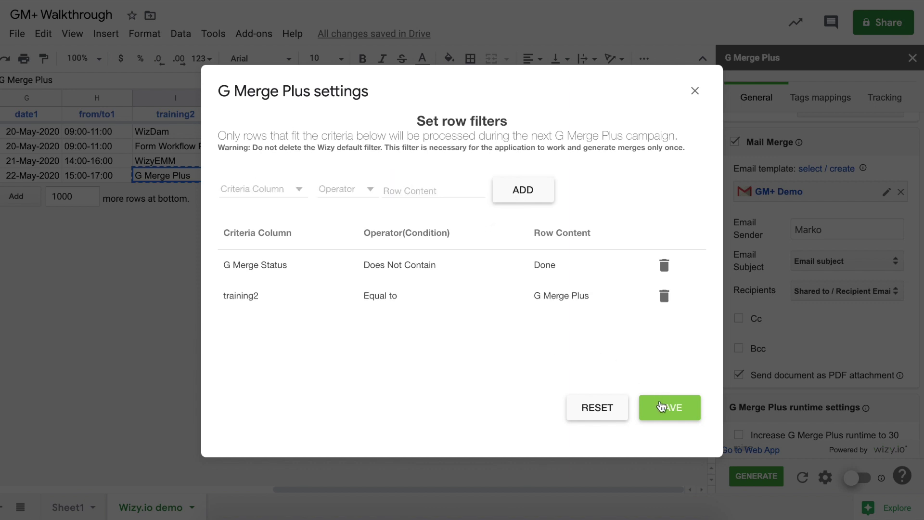
pyautogui.click(662, 405)
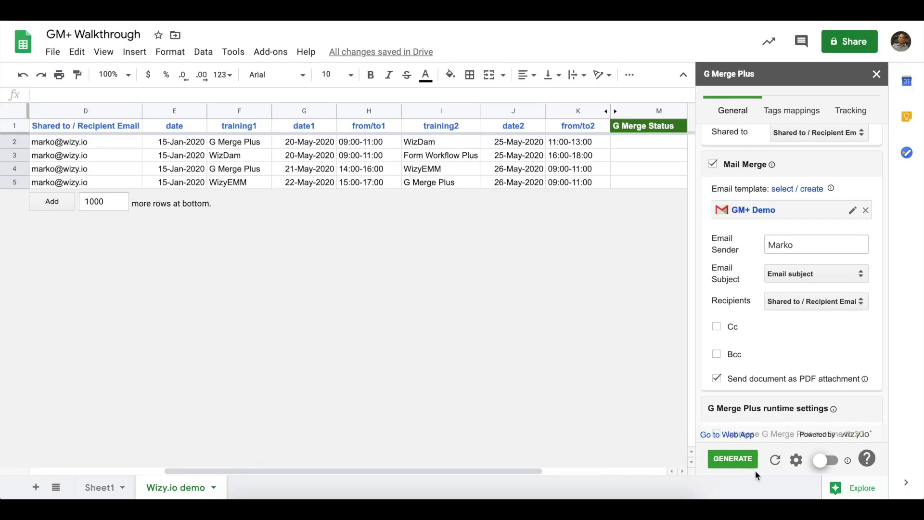
# Generate the G Merge Plus merge now, processing only the G Merge Plus row
pyautogui.click(738, 461)
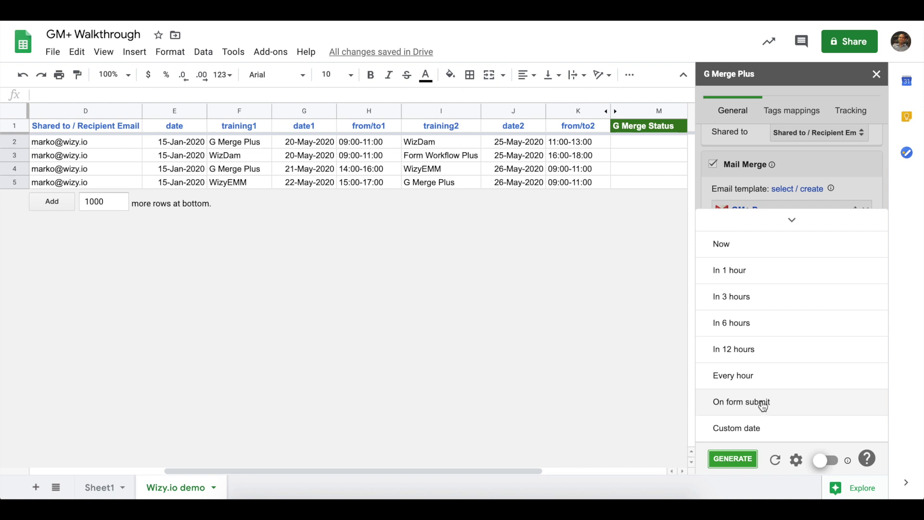
pyautogui.click(743, 249)
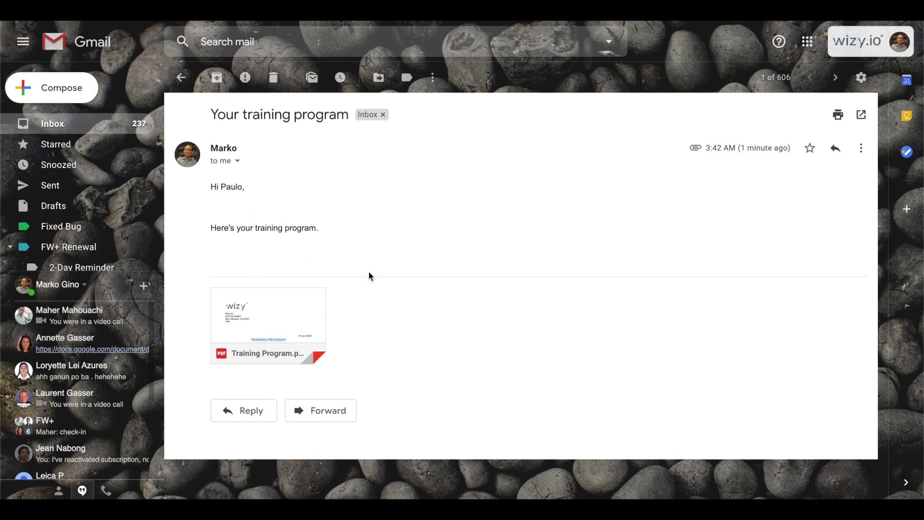
# Preview the Training Program.pdf attached to the 'Your training program' email
pyautogui.click(305, 313)
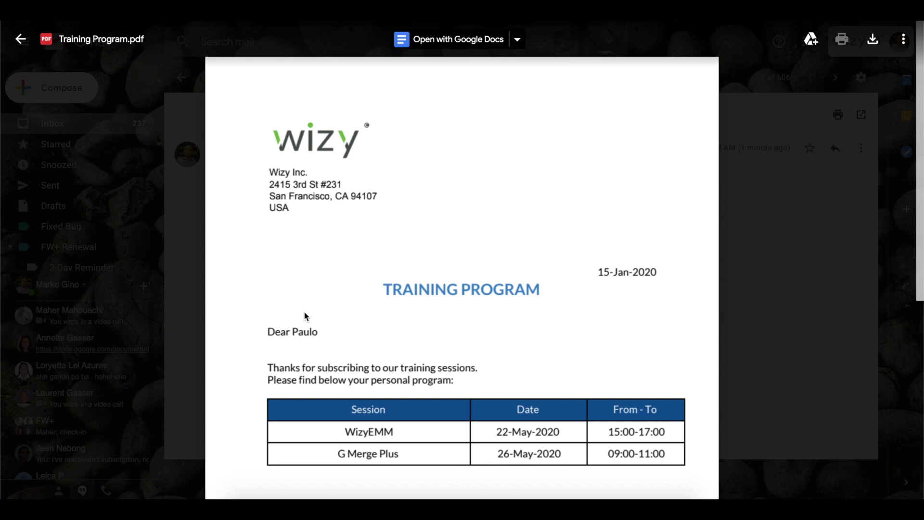